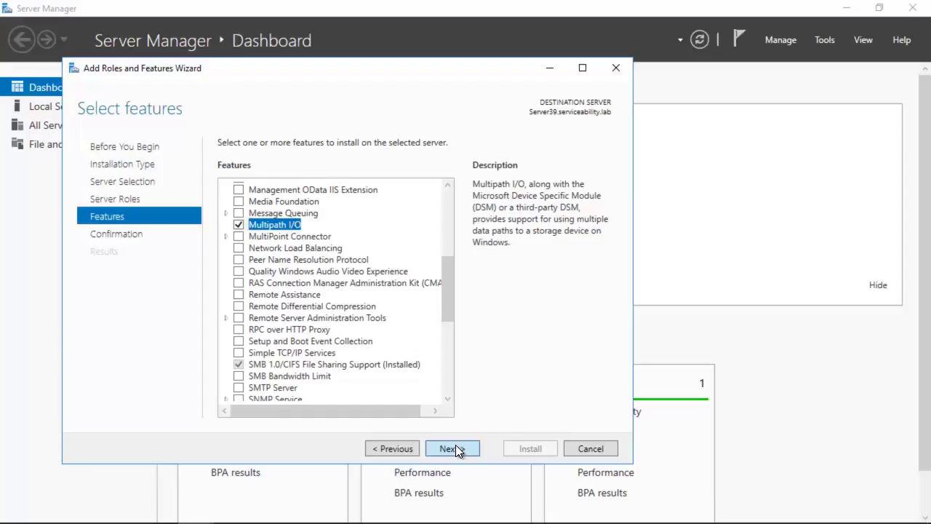
Confirm the Multipath I/O selection, install it, and close the wizard once it finishes
left_click(457, 449)
left_click(530, 448)
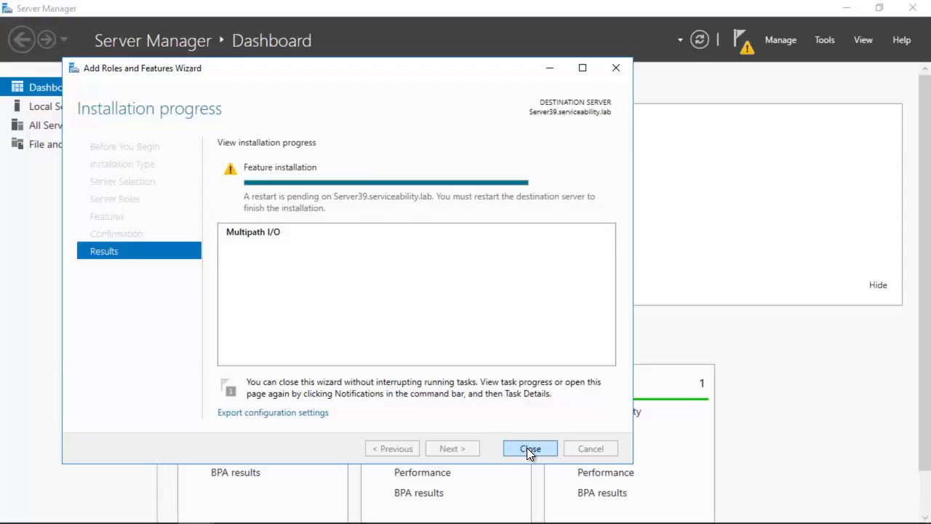
left_click(528, 449)
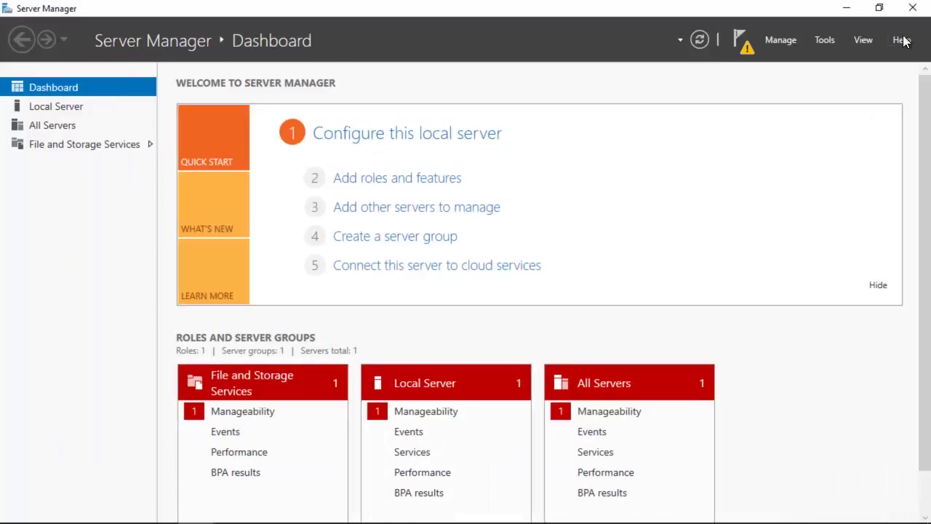
Close Server Manager, cancel the shutdown, and load the Switch 1 favorite in Internet Explorer
left_click(912, 8)
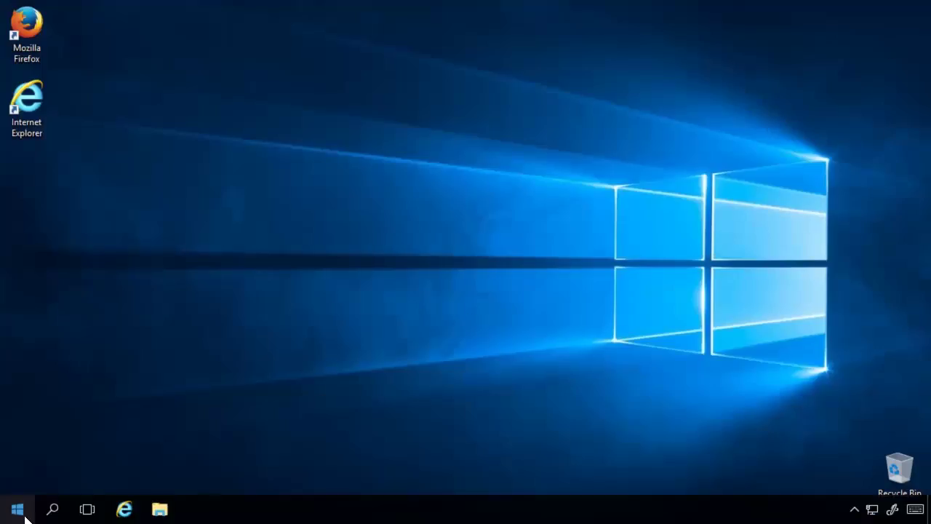
left_click(18, 509)
left_click(19, 477)
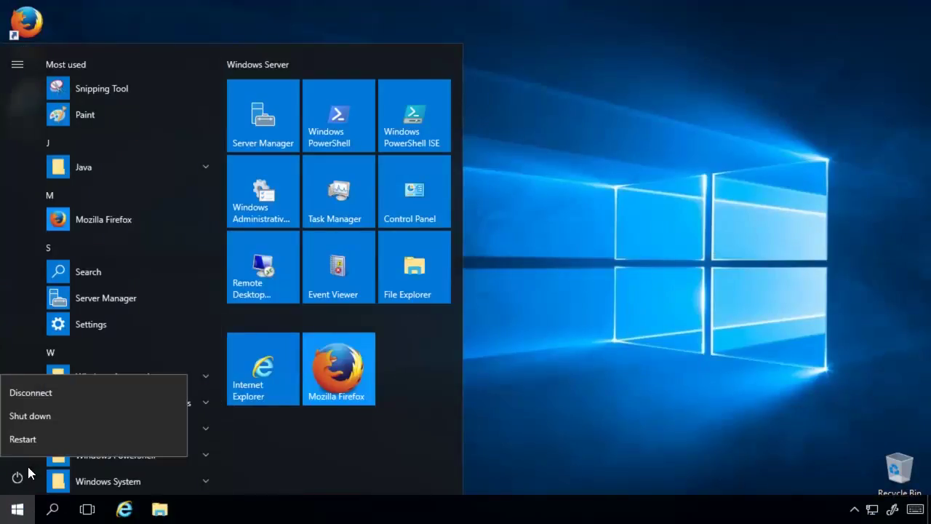
left_click(29, 415)
key("Escape")
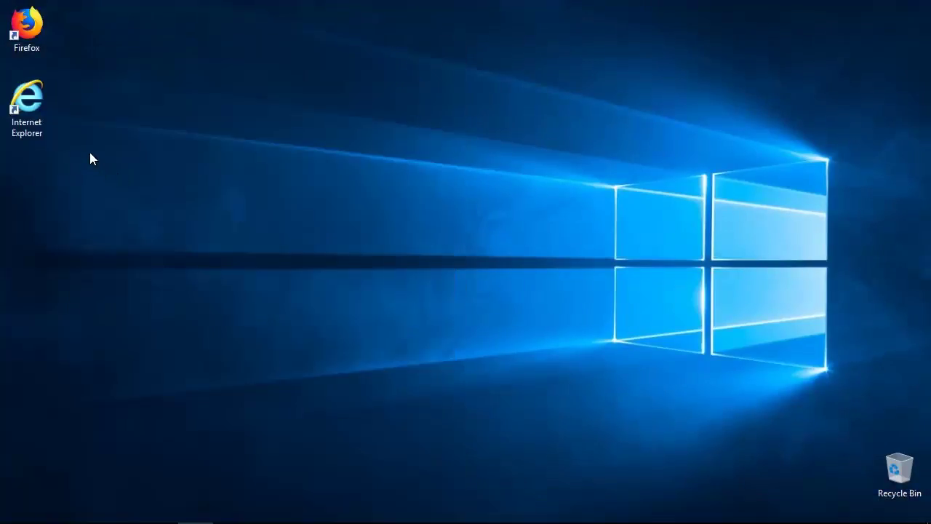
double_click(27, 109)
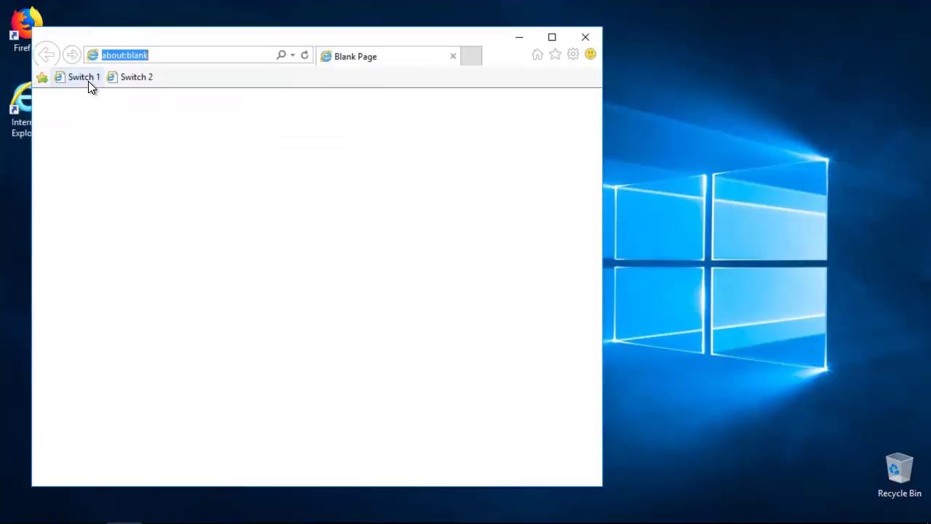
left_click(84, 77)
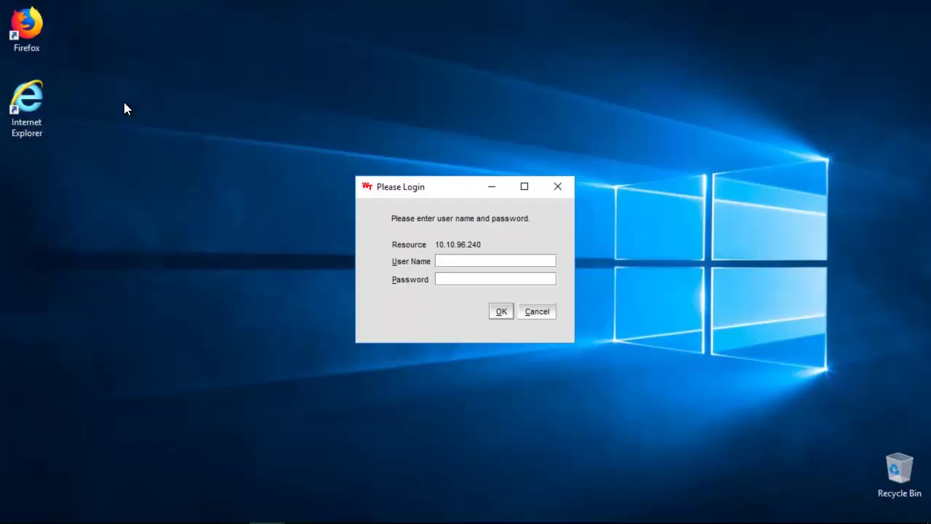
Sign in to the switch's Web Tools page with the user name and password
type("admin")
key("Tab")
type("******")
key("Return")
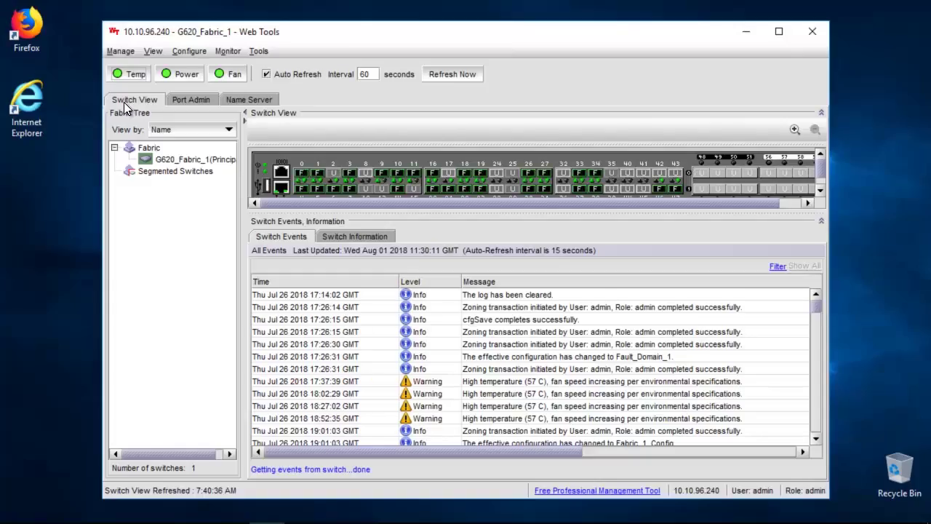
Open Zone Admin from the Configure menu
left_click(196, 54)
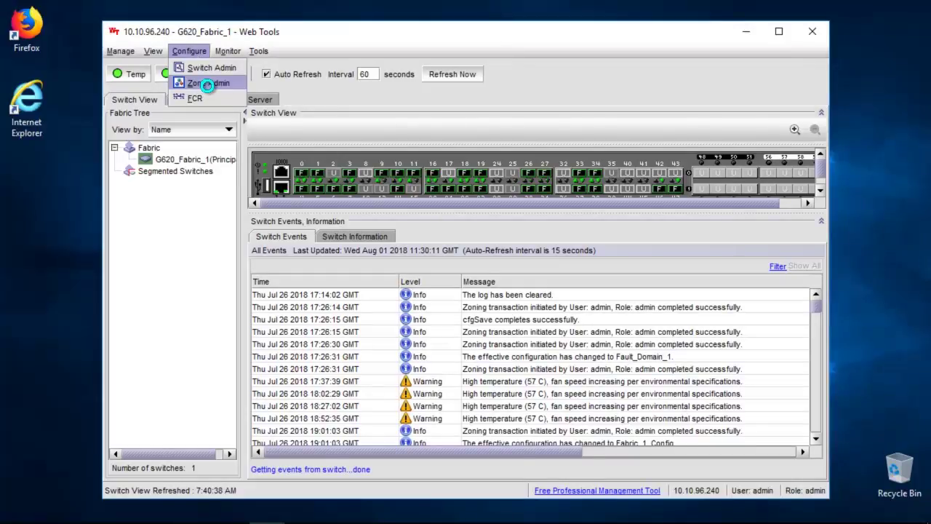
left_click(208, 83)
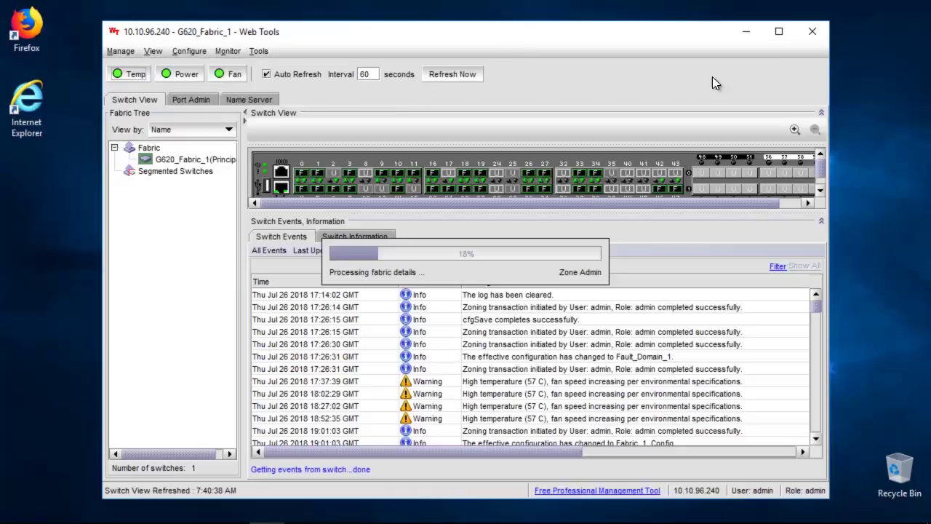
left_click(745, 32)
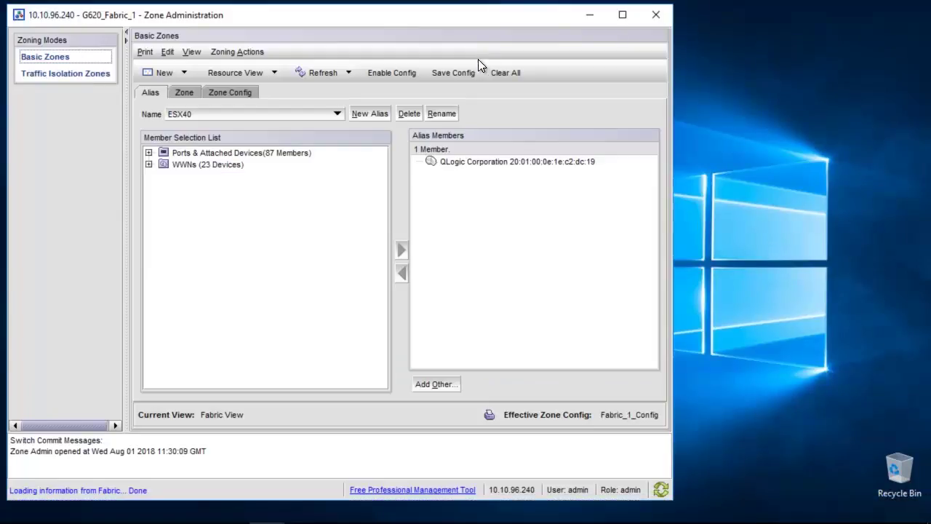
Create a new alias named ME4024_A0, copying the name from the zoning notes
left_click(230, 510)
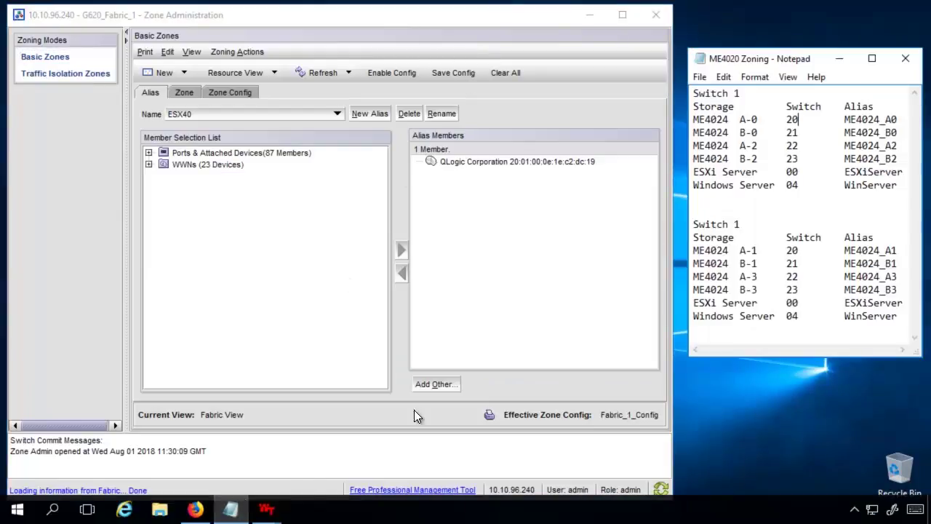
double_click(881, 120)
key("ctrl+c")
left_click(363, 114)
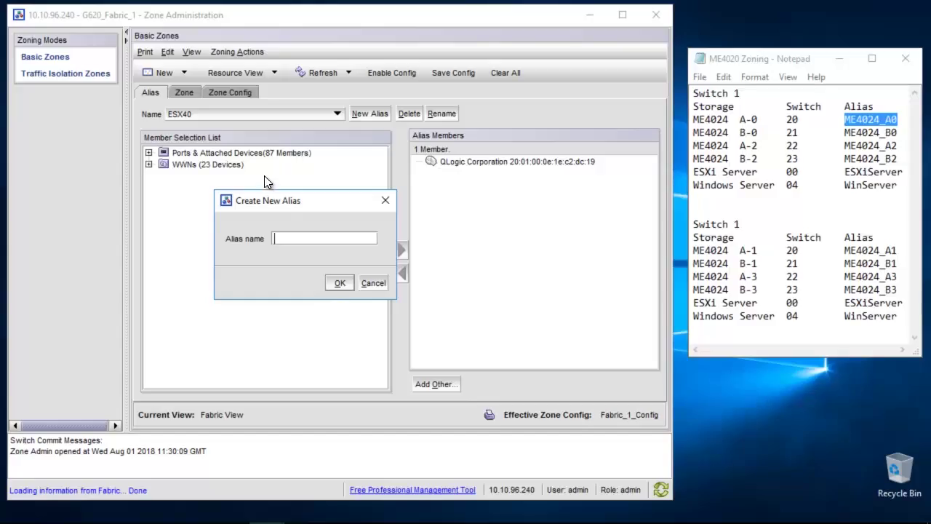
key("ctrl+v")
left_click(340, 283)
Add the DOT HILL storage WWN on port 20 to alias ME4024_A0
left_click(148, 153)
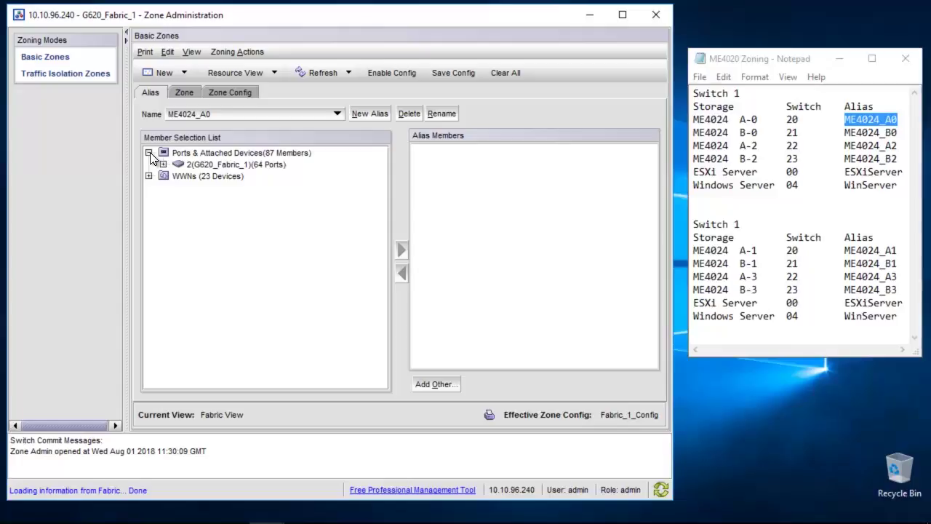
left_click(163, 164)
left_click_drag(382, 196, 385, 270)
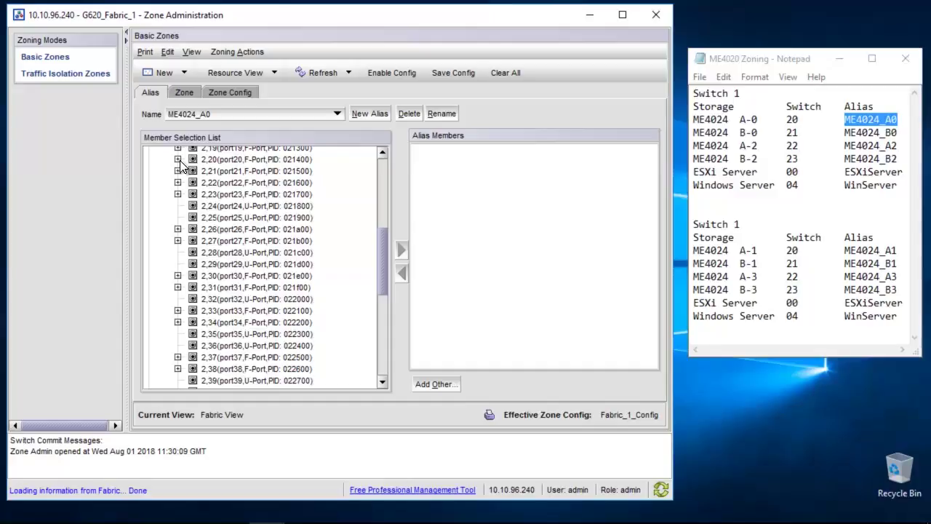
left_click(177, 159)
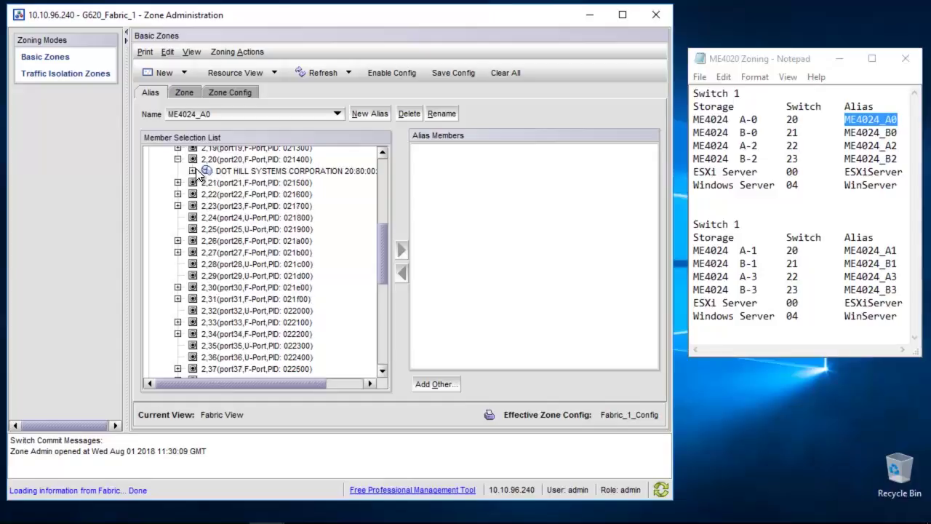
left_click(193, 171)
left_click(262, 183)
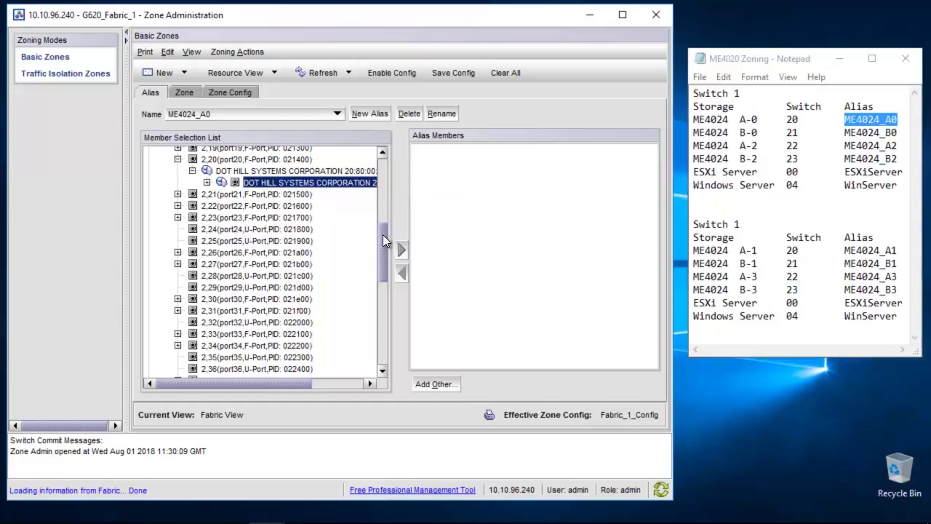
left_click(400, 249)
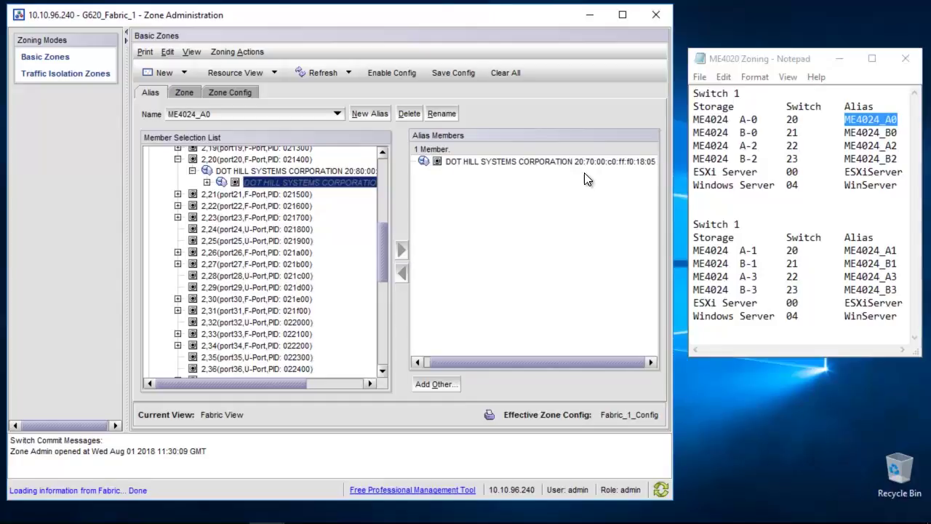
Copy the ME4024_A0 member WWN into the notes beside ME4024_A0
left_click(579, 161)
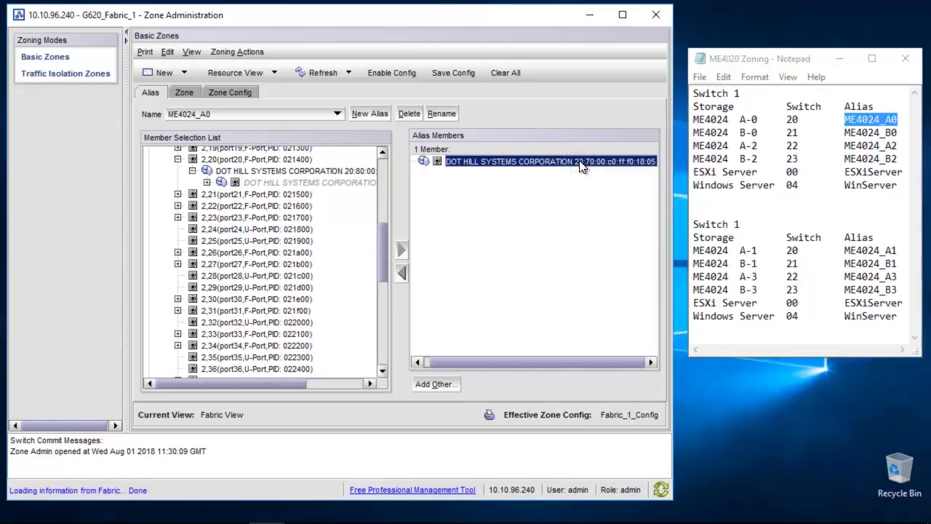
right_click(582, 166)
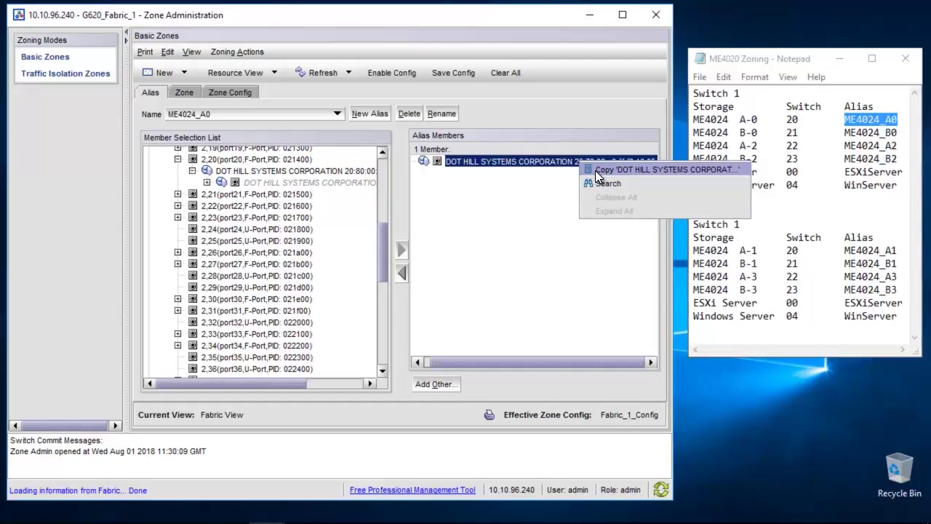
left_click(595, 170)
left_click(901, 120)
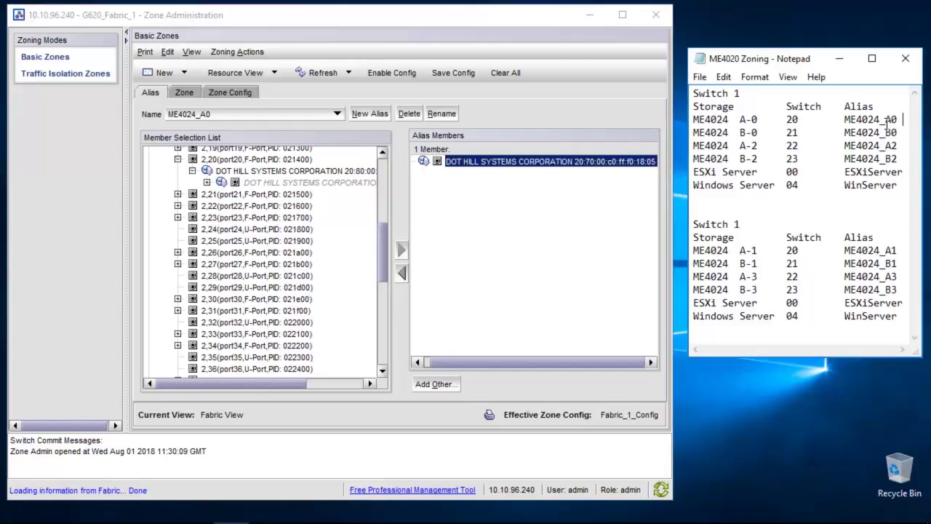
key("ctrl+v")
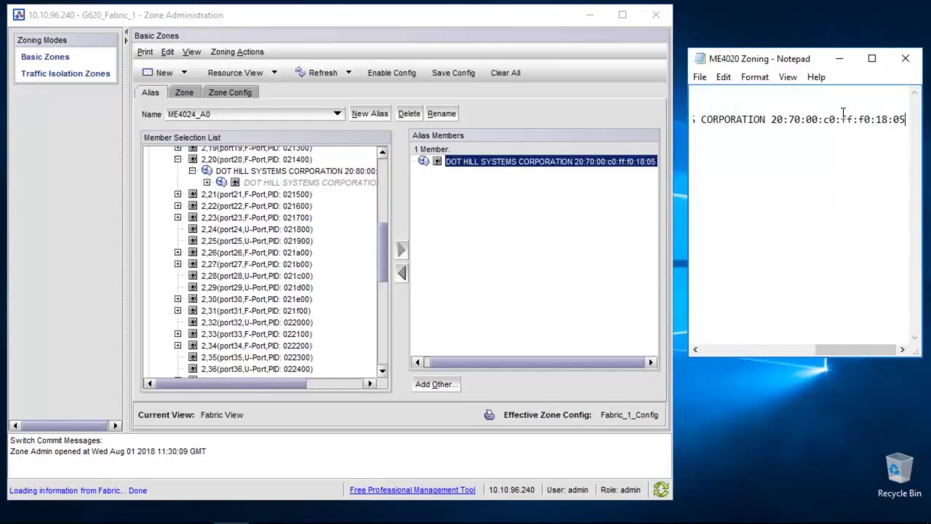
key("Home")
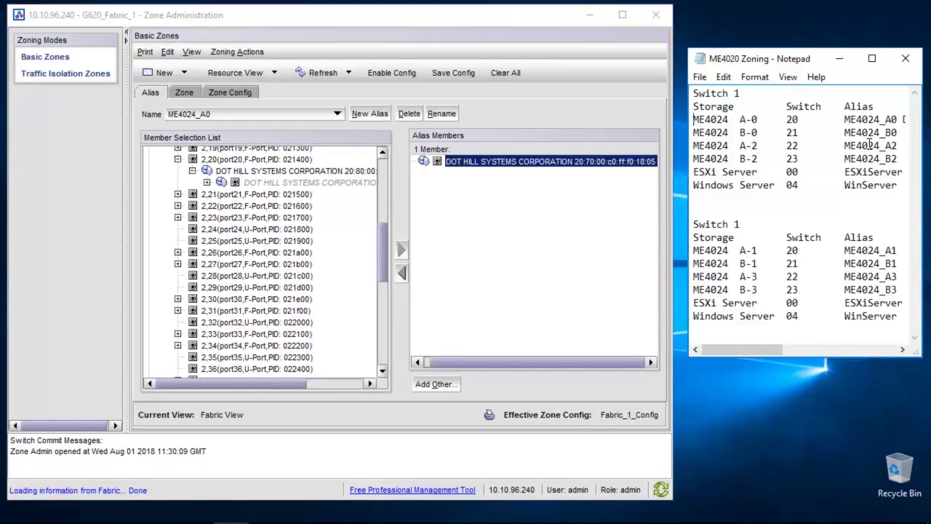
Create a new alias named ME4024_B0 from the notes
double_click(875, 132)
left_click(370, 114)
key("ctrl+v")
left_click(337, 283)
Add the DOT HILL storage WWN on port 21 to alias ME4024_B0
left_click(177, 195)
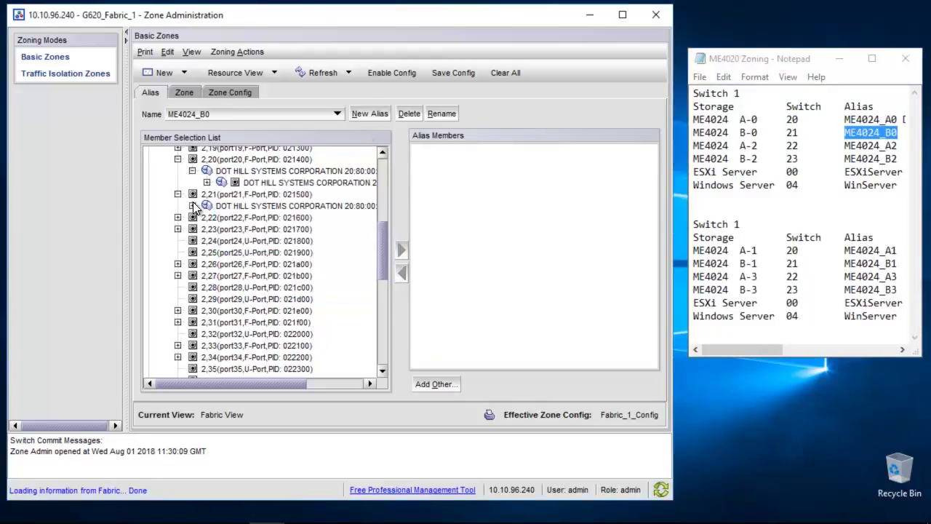
left_click(192, 206)
left_click(306, 216)
left_click(401, 250)
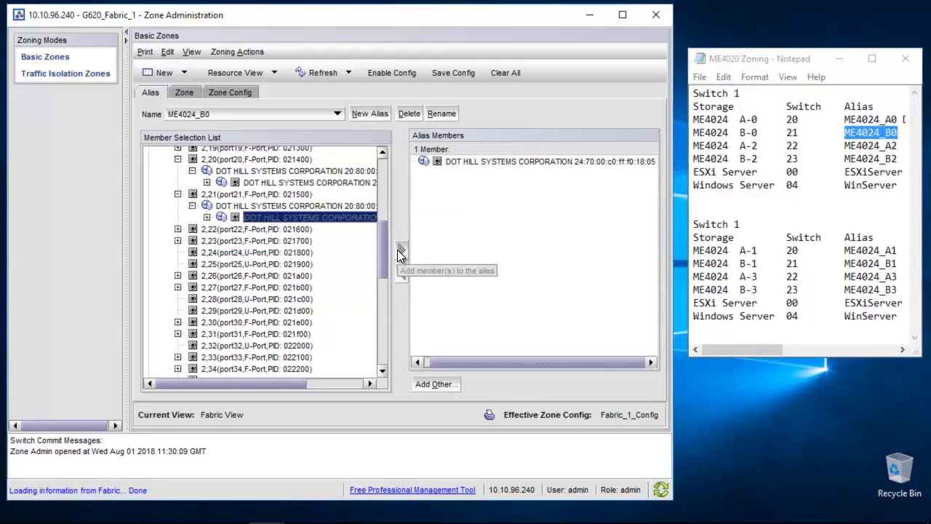
Paste the ME4024_B0 member WWN into the notes beside ME4024_B0
right_click(601, 168)
left_click(633, 173)
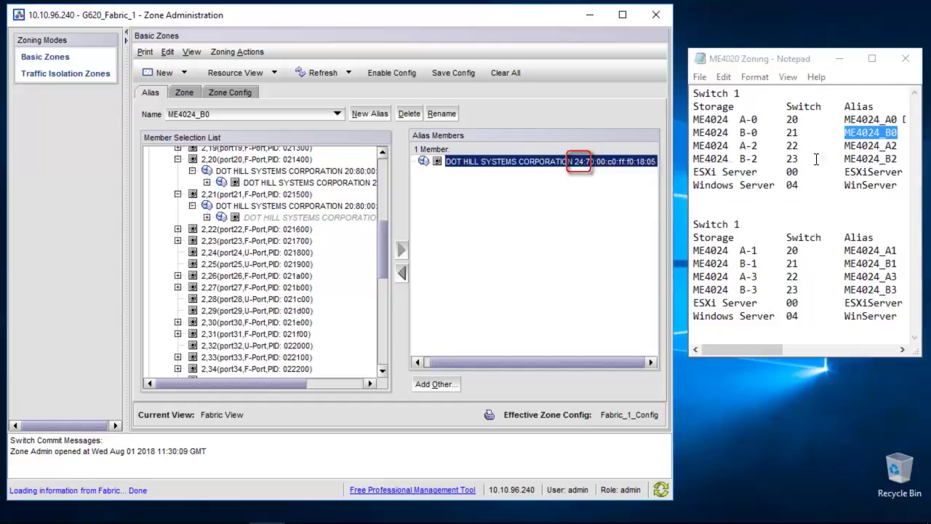
left_click(899, 133)
key("ctrl+v")
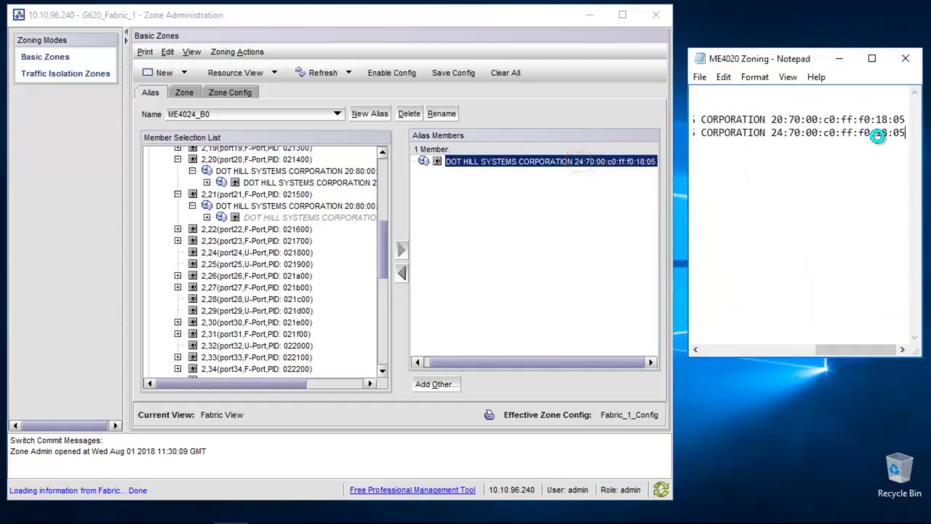
key("Home")
Create alias ME4024_A2 holding the DOT HILL storage WWN on port 22
double_click(866, 145)
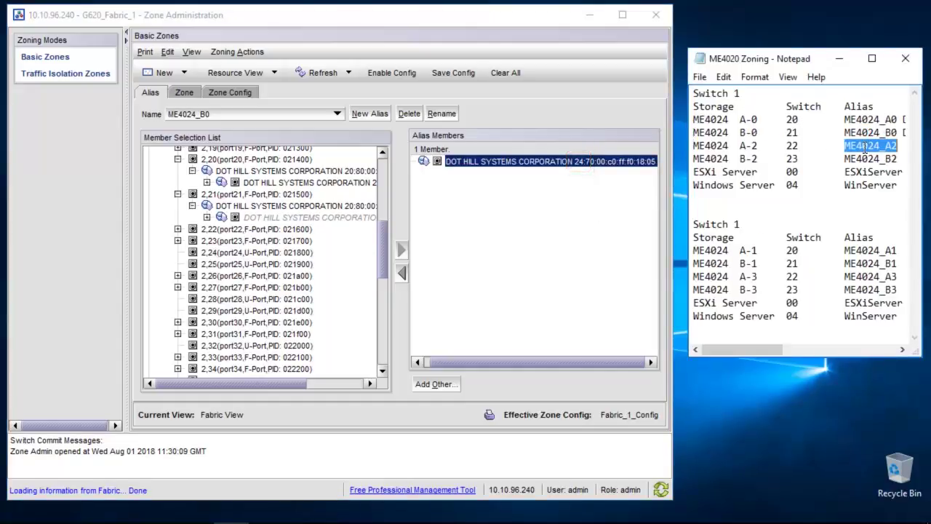
key("ctrl+c")
left_click(355, 117)
key("ctrl+v")
left_click(340, 284)
left_click(177, 229)
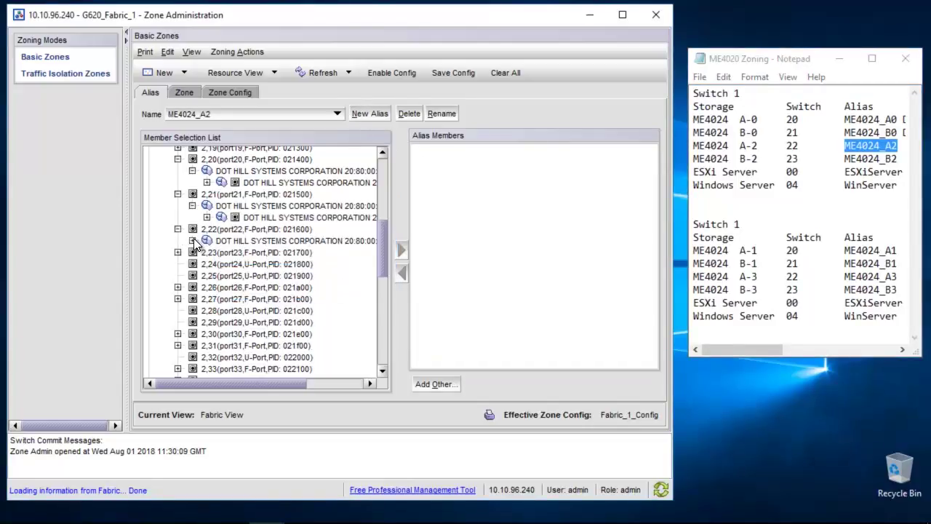
left_click(245, 252)
left_click(401, 249)
left_click(503, 163)
Paste the ME4024_A2 member WWN into the notes beside ME4024_A2
right_click(503, 169)
left_click(523, 177)
left_click(901, 146)
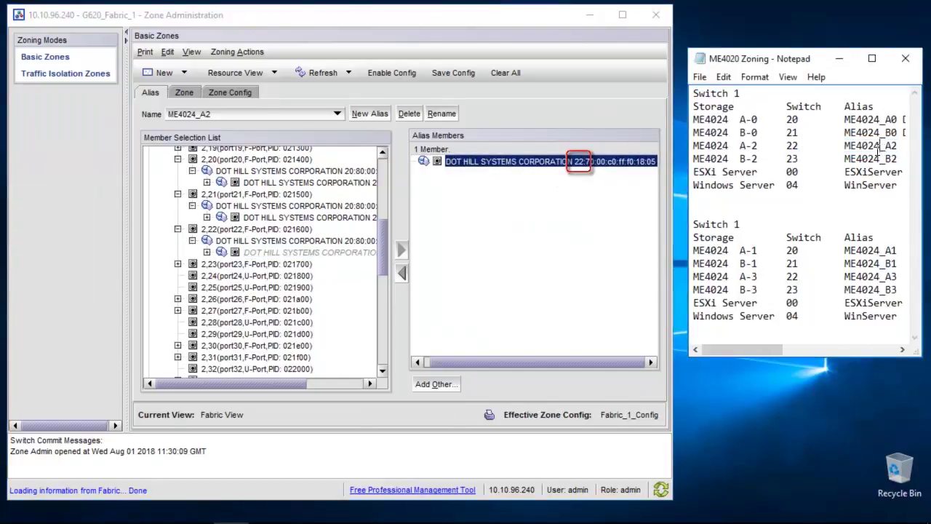
key("ctrl+v")
key("Home")
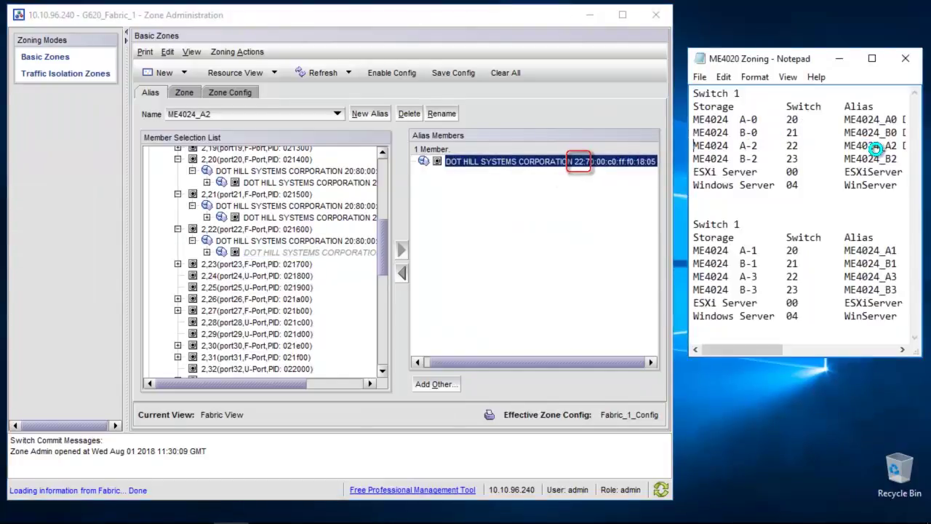
Create alias ME4024_B2 holding the DOT HILL port WWN on port 2,23
double_click(870, 158)
left_click(566, 162)
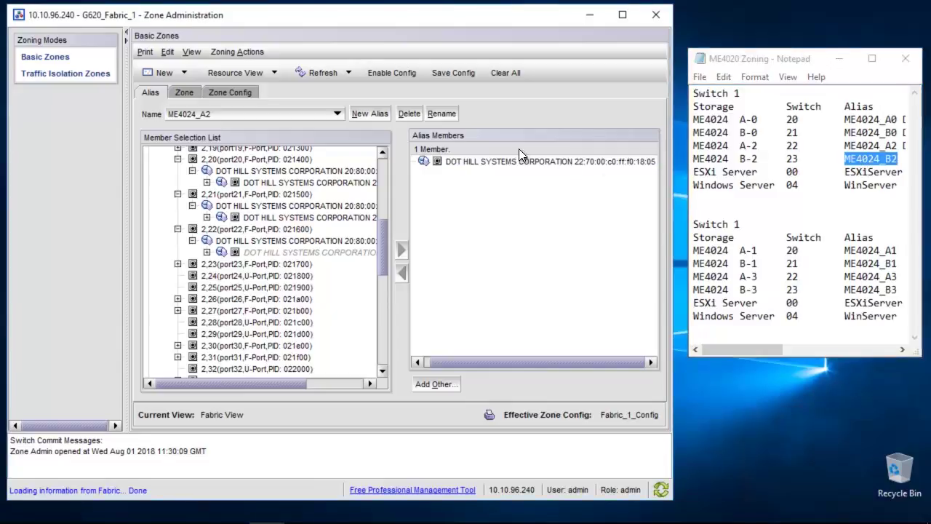
left_click(376, 114)
key("ctrl+v")
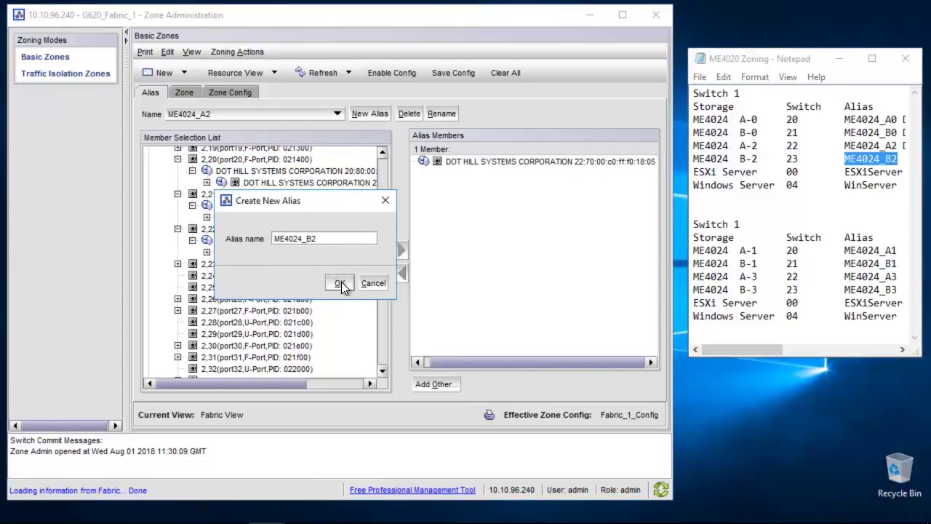
left_click(339, 281)
left_click(177, 264)
left_click(342, 288)
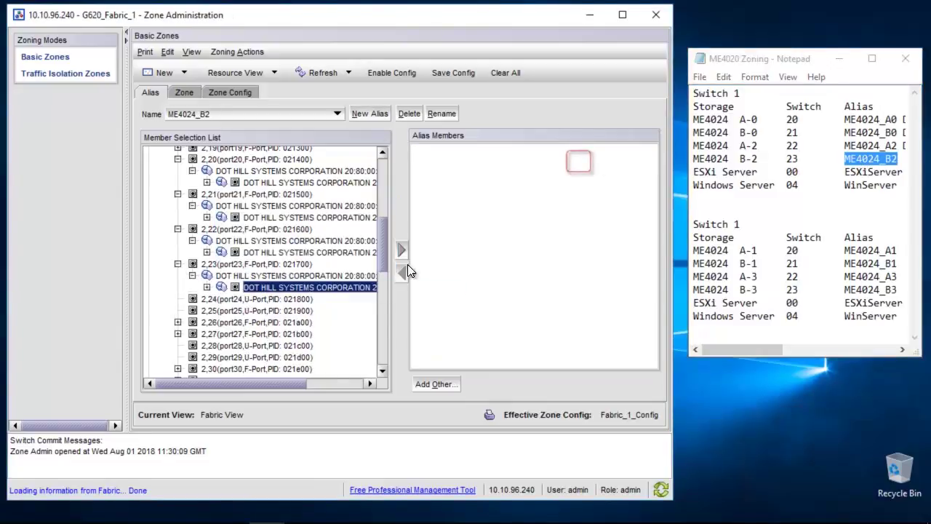
left_click(402, 250)
Record the ME4024_B2 port WWN in the zoning notes
left_click(577, 160)
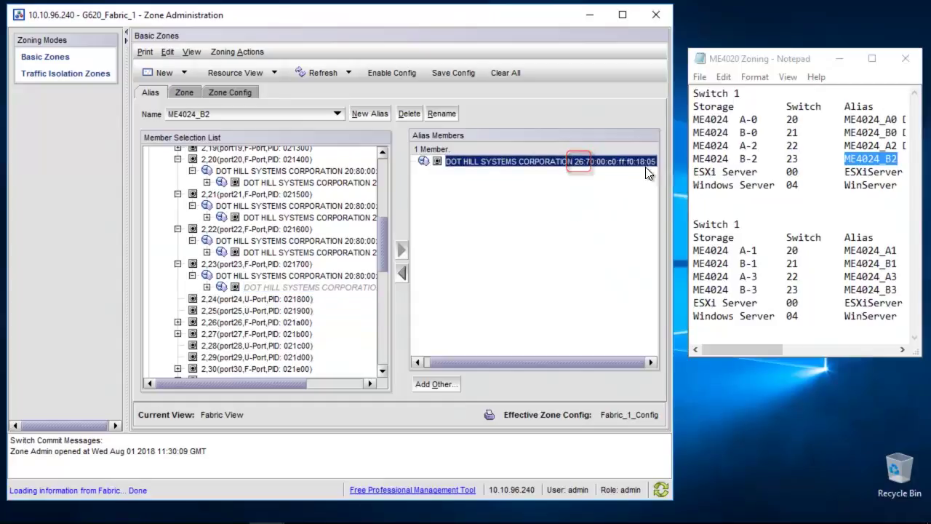
left_click(846, 158)
key("End")
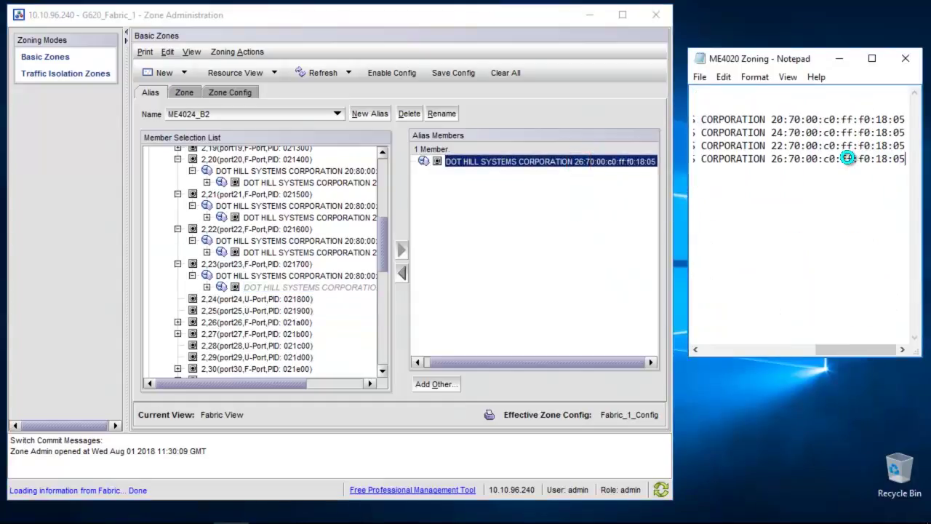
key("Home")
Create alias ESXiServer holding QLogic port 20:01:00:0e:1e:c2:8a:60 on port 2,0
double_click(884, 172)
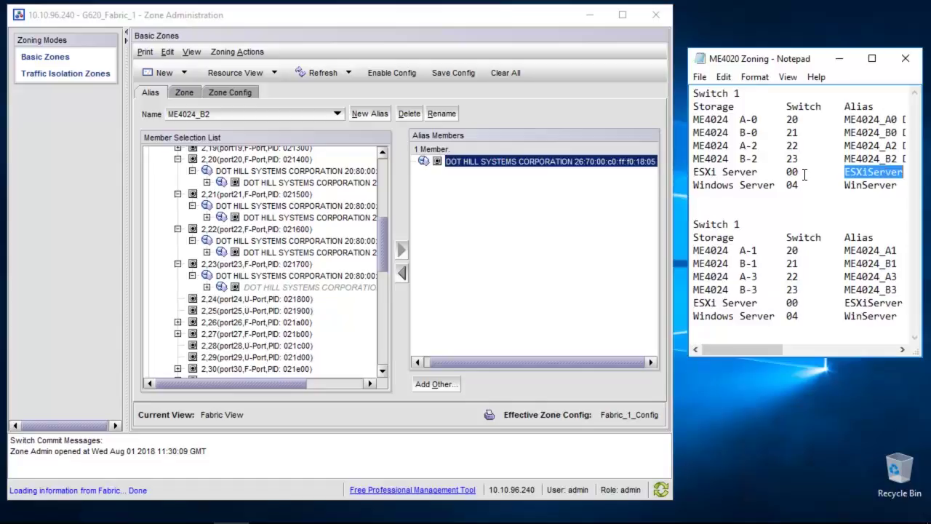
left_click(370, 113)
key("ctrl+v")
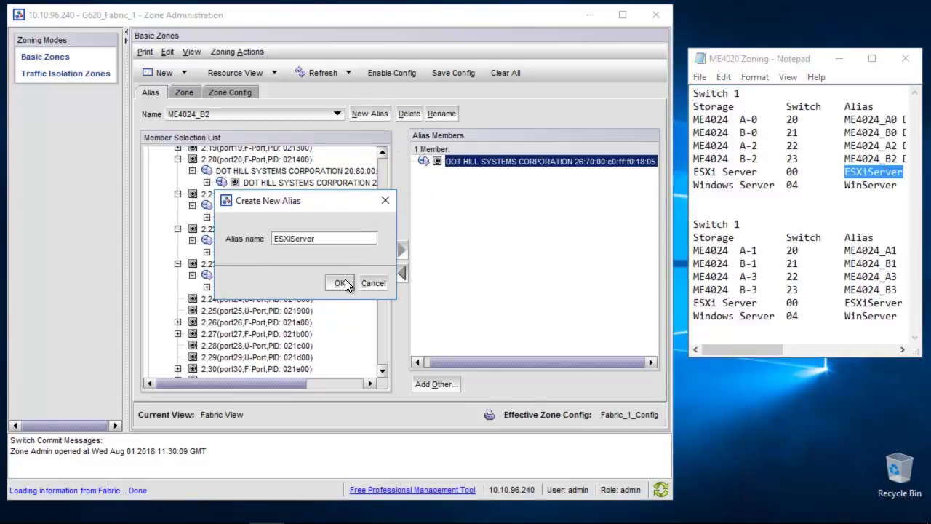
left_click(340, 283)
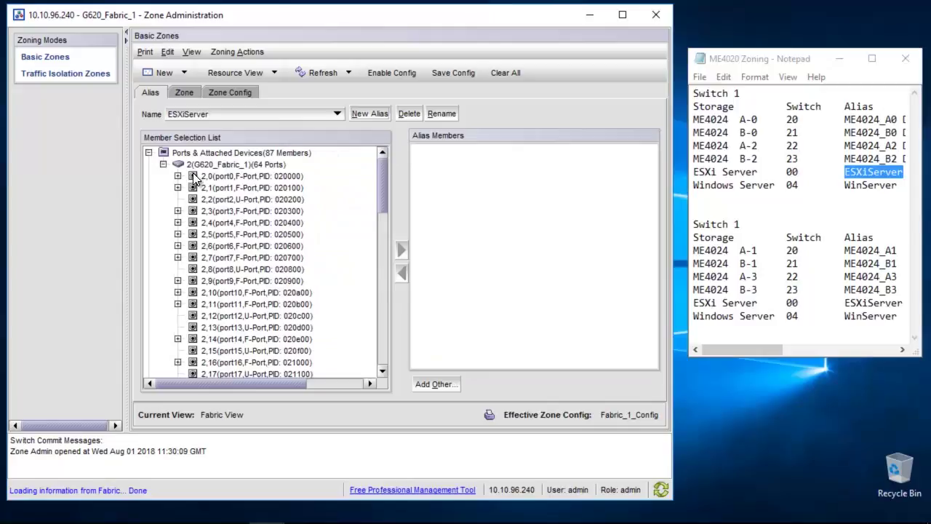
left_click(177, 176)
left_click(192, 188)
left_click(251, 200)
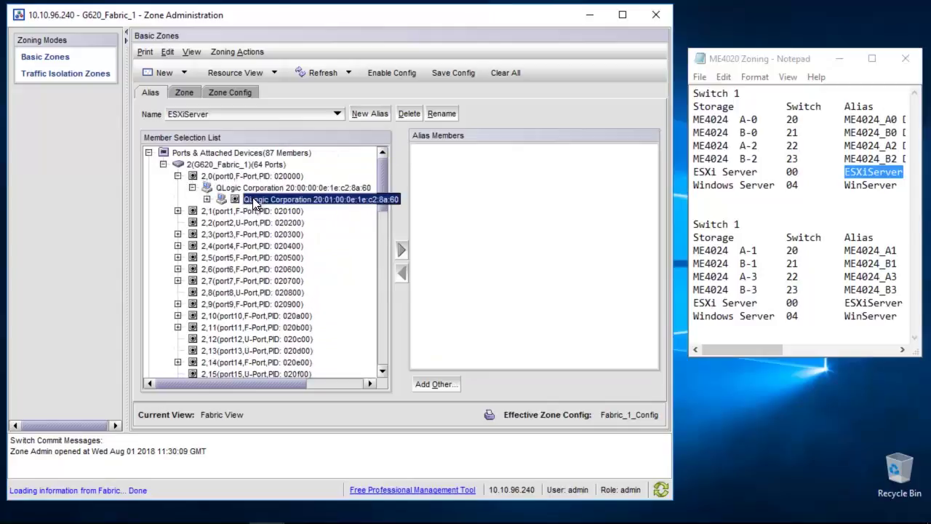
left_click(402, 249)
Paste the ESXiServer QLogic WWN onto the ESXi line in the notes
right_click(495, 162)
left_click(524, 174)
left_click(903, 172)
left_click(848, 173)
key("ctrl+v")
key("Home")
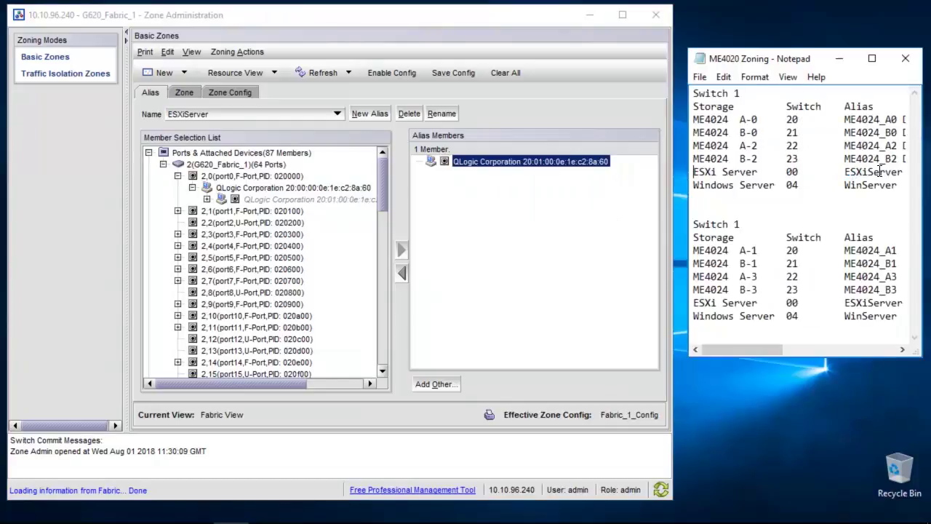
Create alias WinServer holding QLogic port 20:01:00:0e:1e:c2:8a:97 on port 2,4
double_click(870, 185)
left_click(306, 199)
left_click(370, 113)
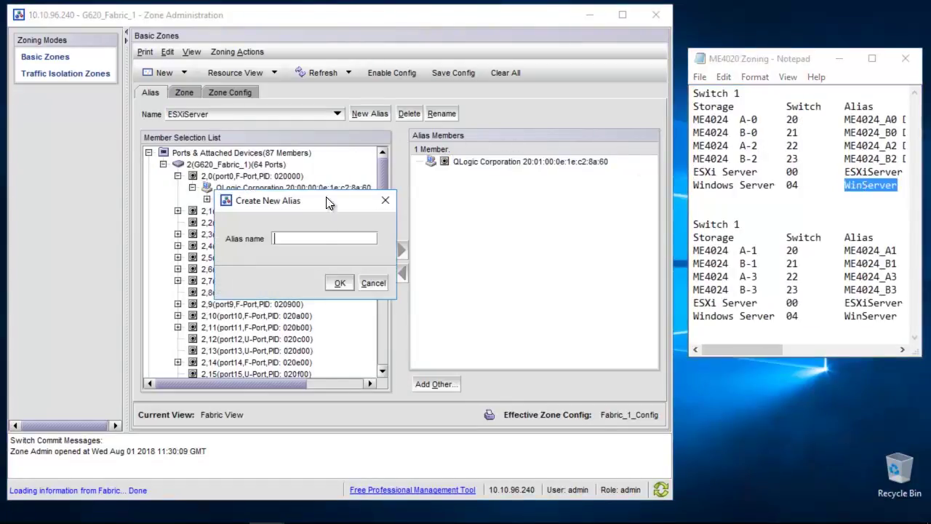
key("ctrl+v")
left_click(336, 281)
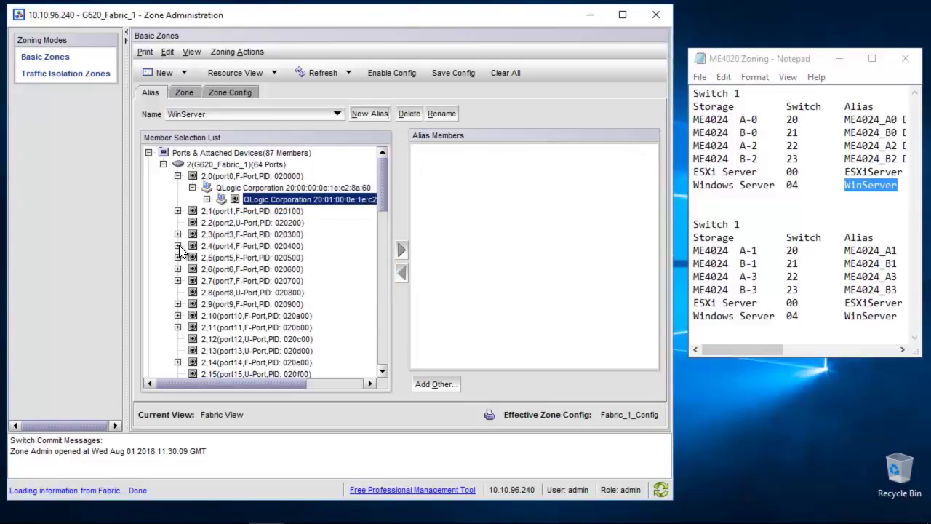
left_click(177, 246)
left_click(192, 258)
left_click(256, 270)
left_click(402, 250)
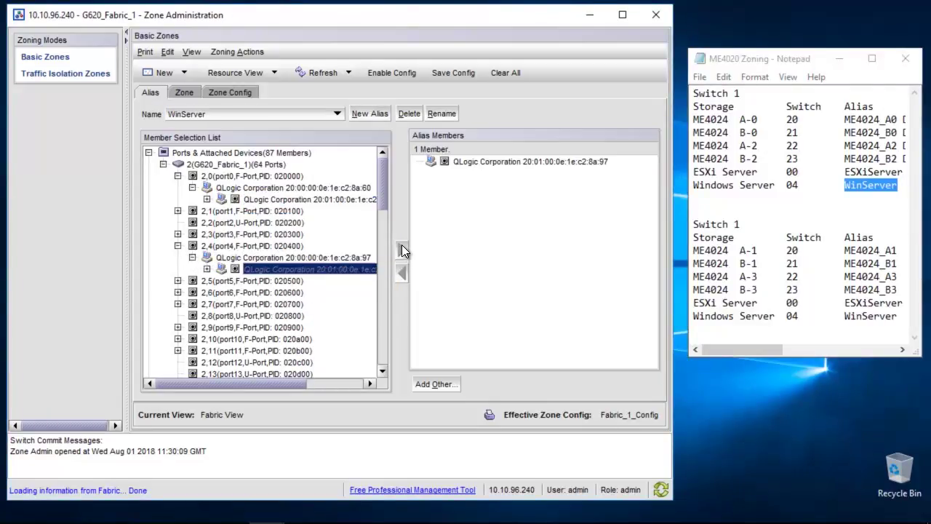
left_click(184, 94)
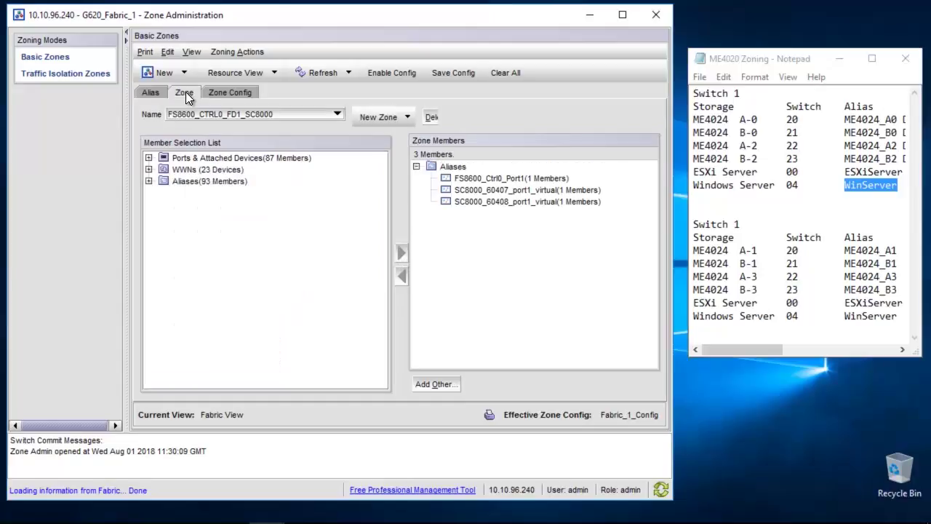
Create a new zone named WinServer_ME4024_Zone
left_click(373, 117)
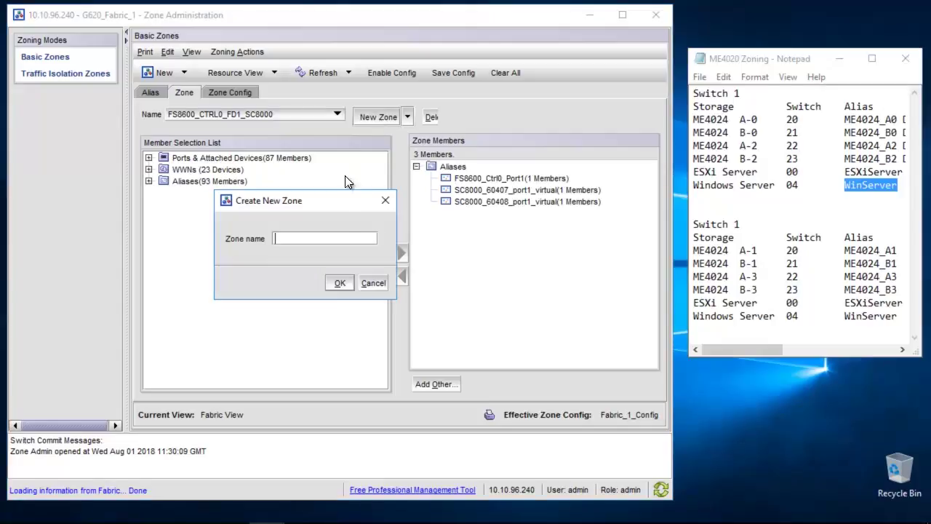
key("ctrl+v")
type("_")
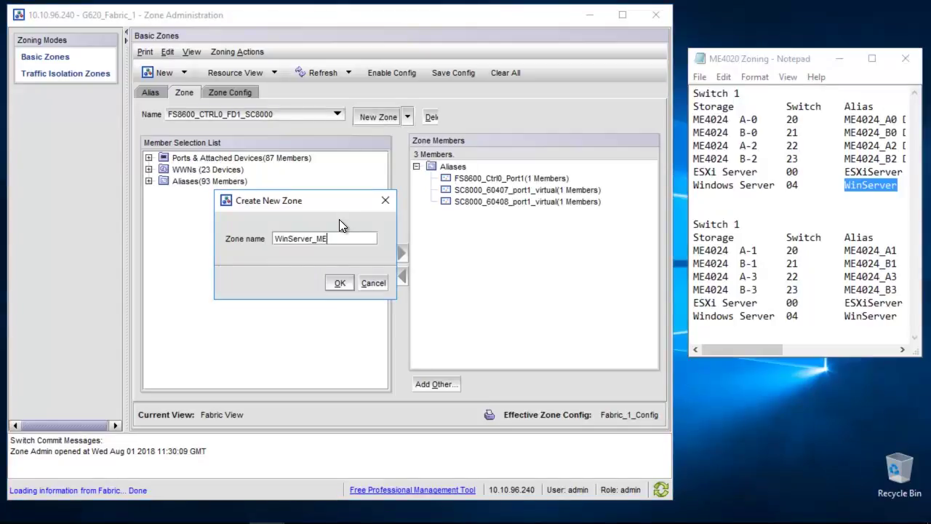
type("ME4024_Zone")
left_click(332, 280)
Add aliases ME4024_A0, ME4024_A2, ME4024_B0, ME4024_B2 and WinServer to the zone
left_click(148, 181)
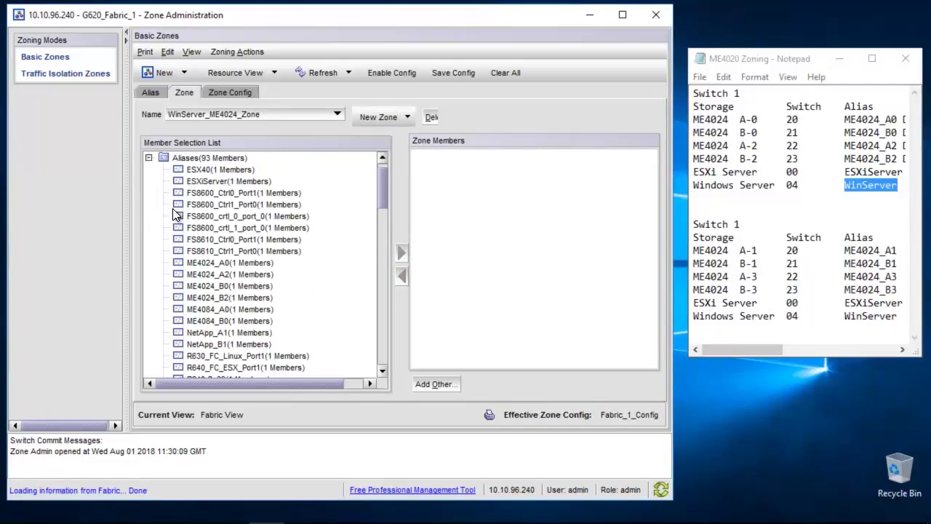
left_click(214, 266)
left_click_drag(214, 269, 218, 298)
left_click(401, 252)
left_click(379, 293)
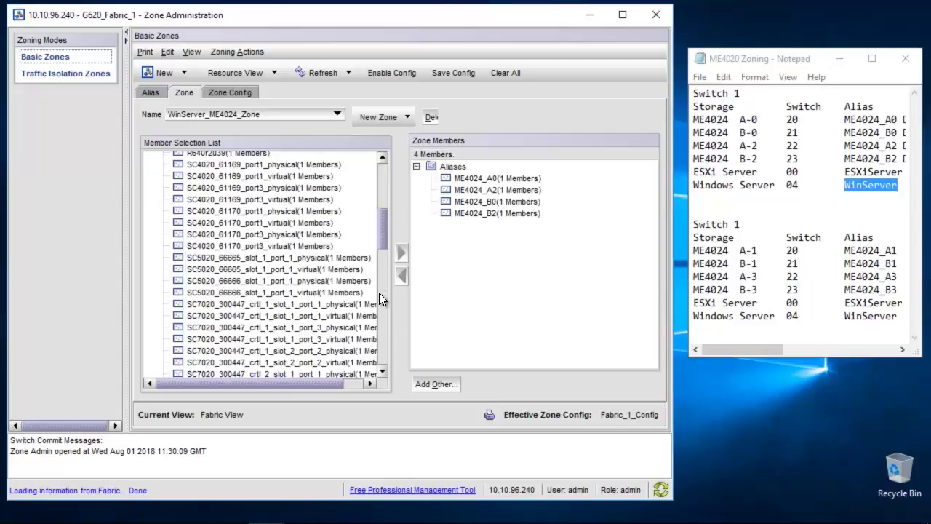
left_click_drag(384, 231, 377, 367)
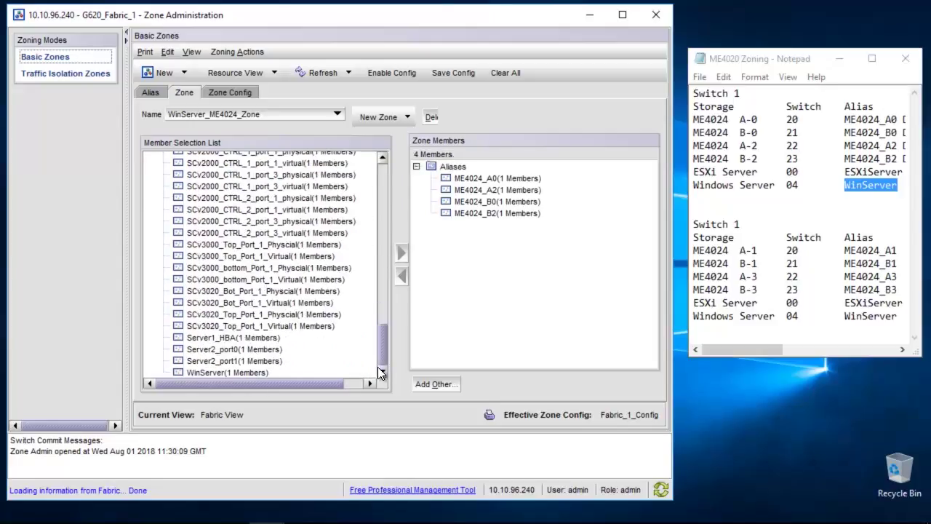
left_click(403, 253)
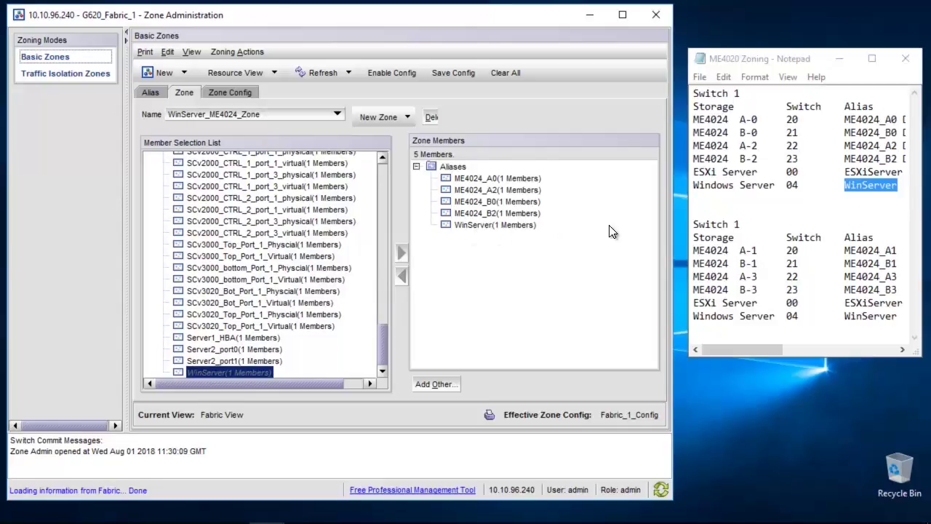
double_click(873, 171)
key("ctrl+c")
Create a new zone named ESXiServer_ME4024_Zone
left_click(375, 122)
key("ctrl+v")
key("BackSpace")
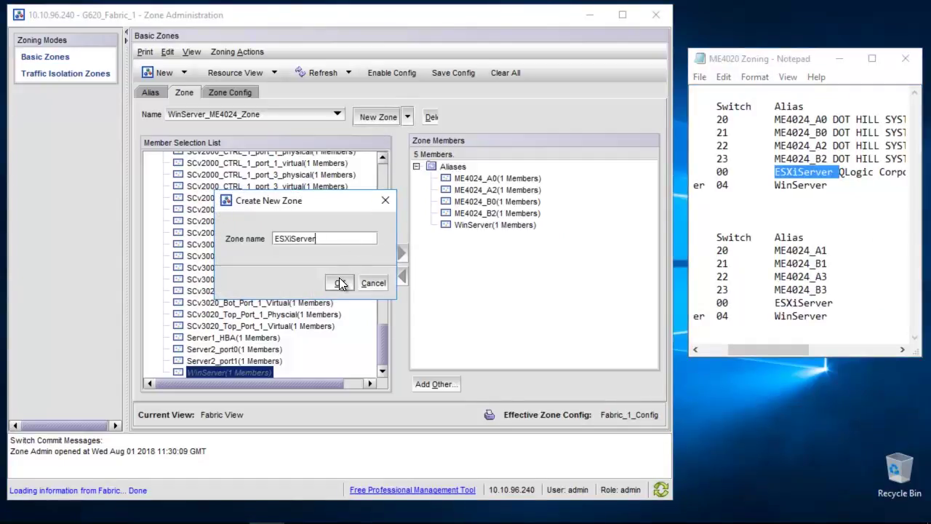
type("_ME4024_Zone")
left_click(340, 282)
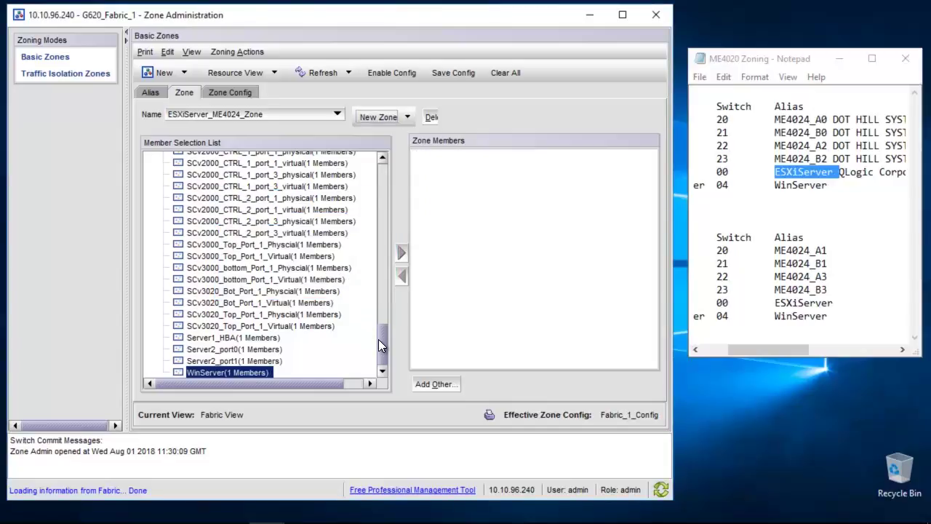
Add the ESXiServer alias and the four ME4024 aliases to the zone
left_click_drag(378, 343, 378, 160)
left_click(227, 204)
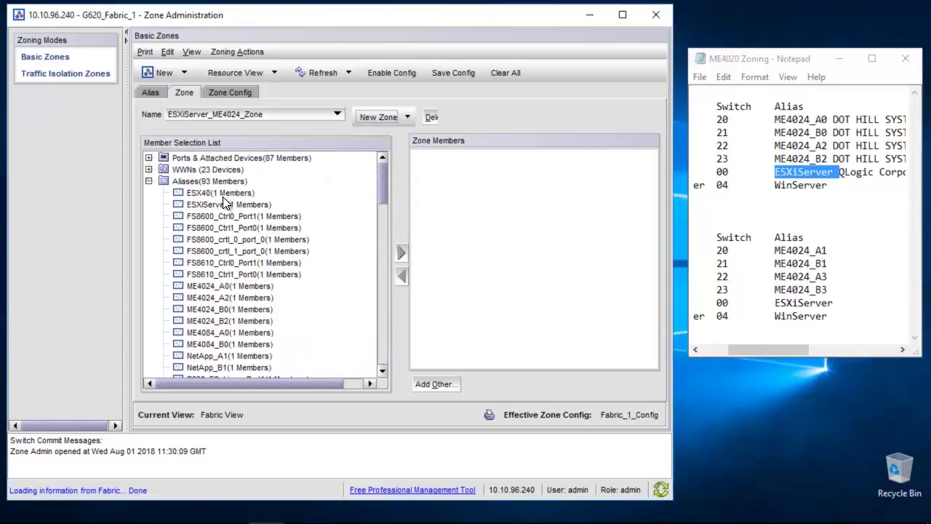
left_click(401, 252)
left_click_drag(255, 285, 246, 310)
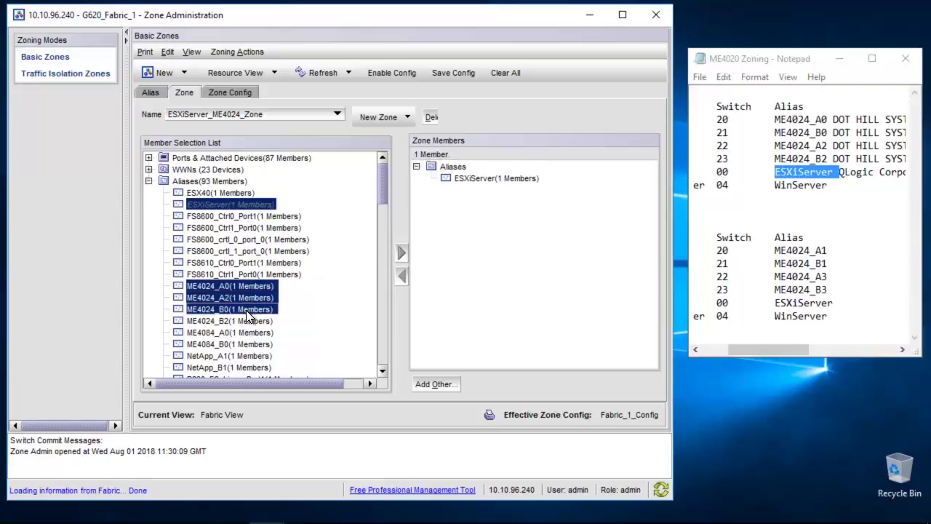
left_click(401, 251)
left_click(247, 93)
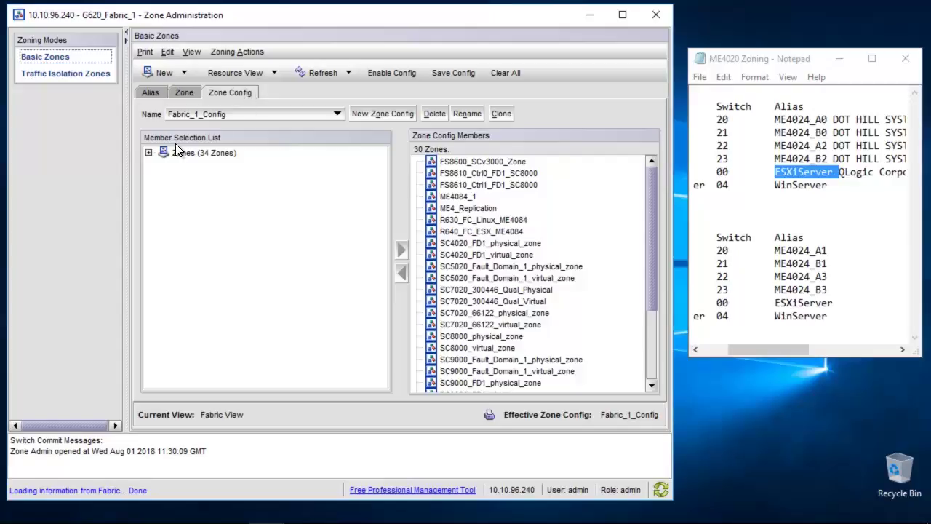
Add ESXiServer_ME4024_Zone and WinServer_ME4024_Zone to Fabric_1_Config
left_click(148, 153)
left_click(203, 170)
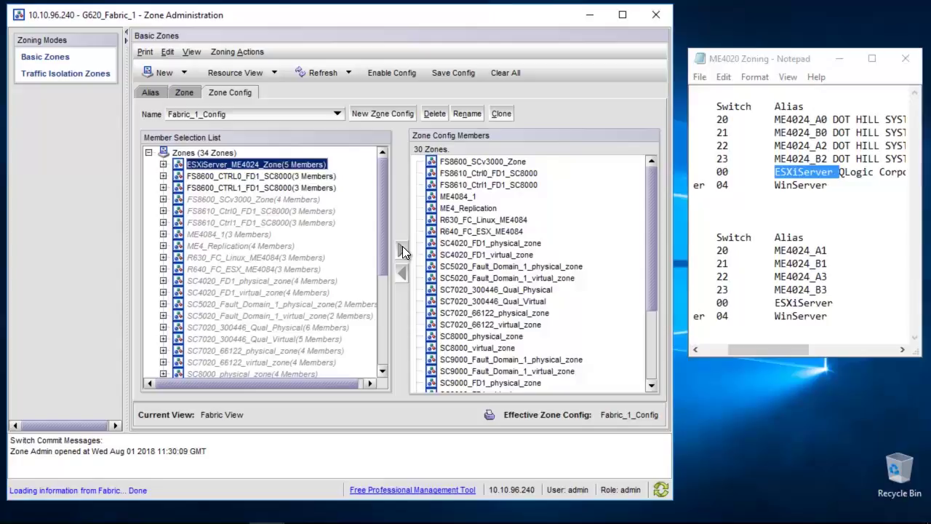
left_click(403, 250)
scroll(384, 249, "down", 5)
left_click(255, 349)
left_click(400, 252)
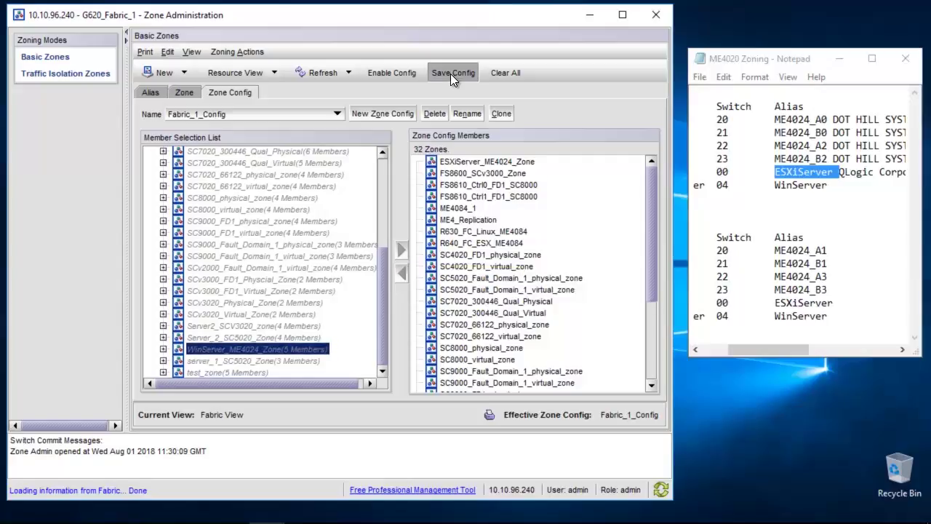
Save the defined configuration, then enable Fabric_1_Config and confirm
left_click(451, 74)
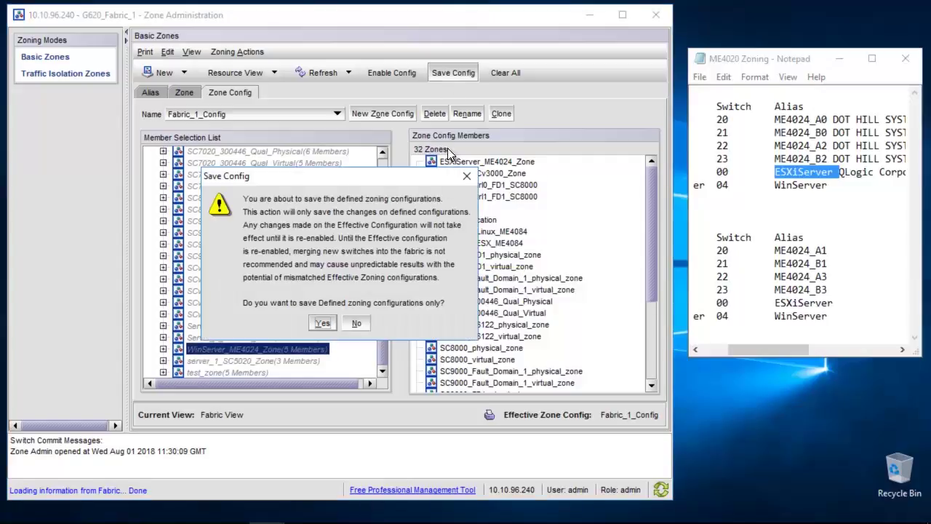
left_click(331, 323)
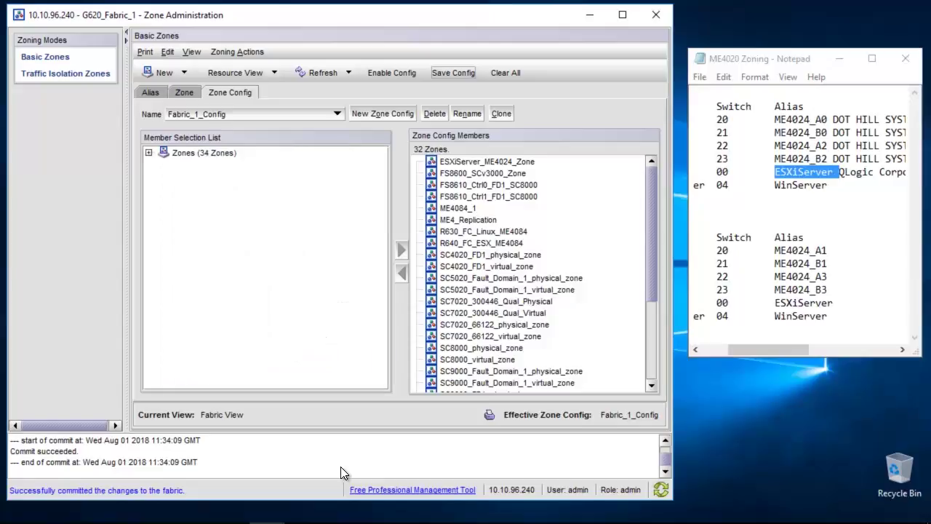
left_click(391, 72)
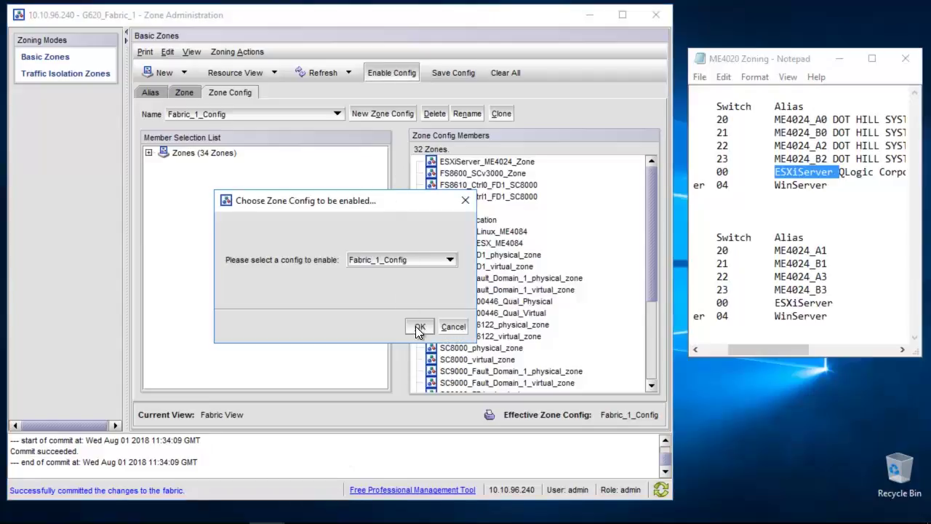
left_click(414, 326)
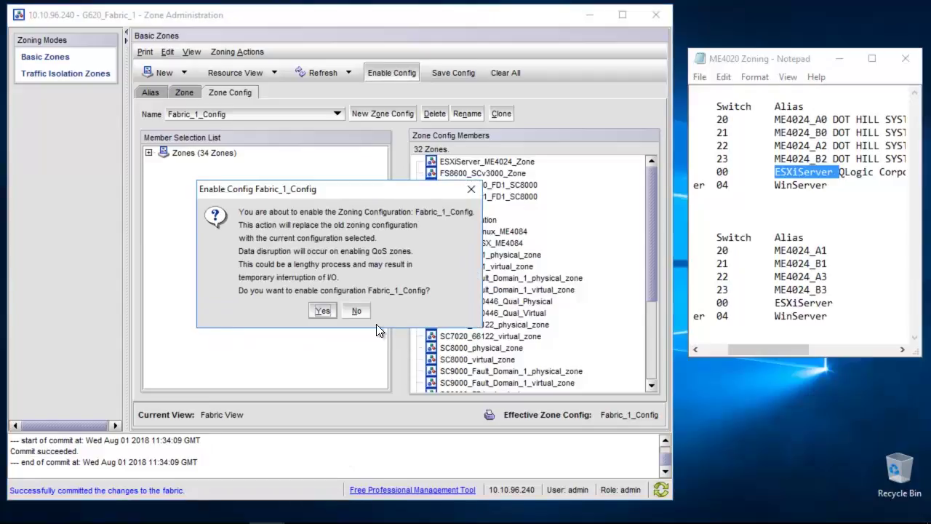
left_click(319, 310)
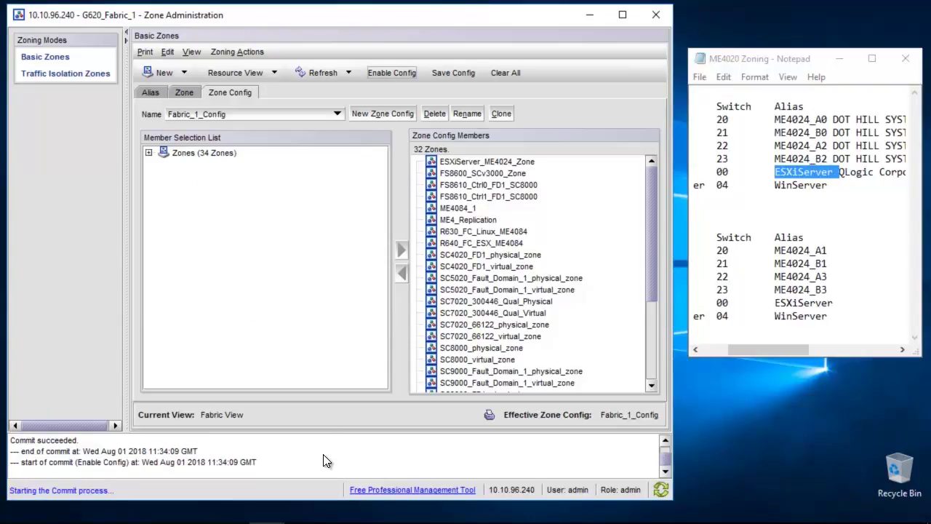
left_click(152, 92)
Copy the WinServer alias's member WWN from the Alias list
left_click(243, 117)
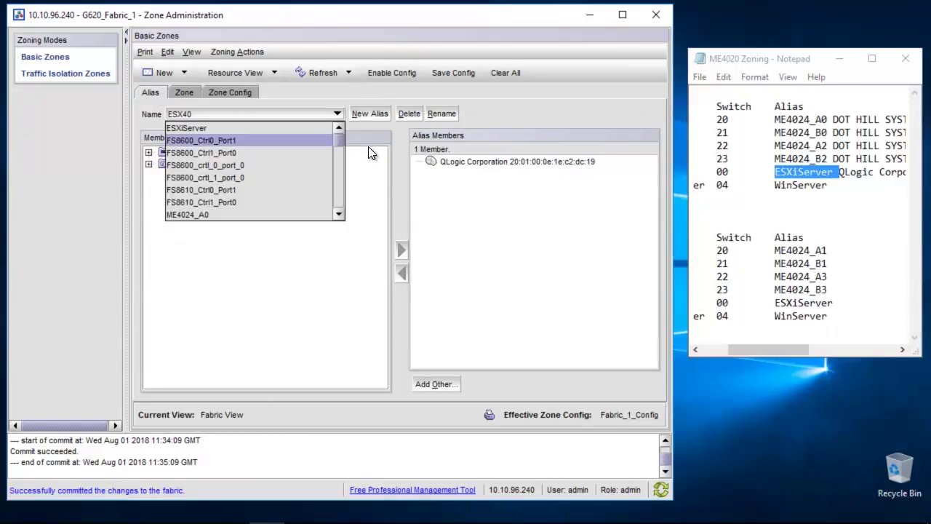
scroll(243, 211, "down", 5)
left_click(241, 214)
left_click(492, 162)
right_click(497, 165)
left_click(498, 168)
Paste WWN 20:01:00:0e:1e:c2:8a:97 after WinServer in the zoning notes and save them
left_click(848, 191)
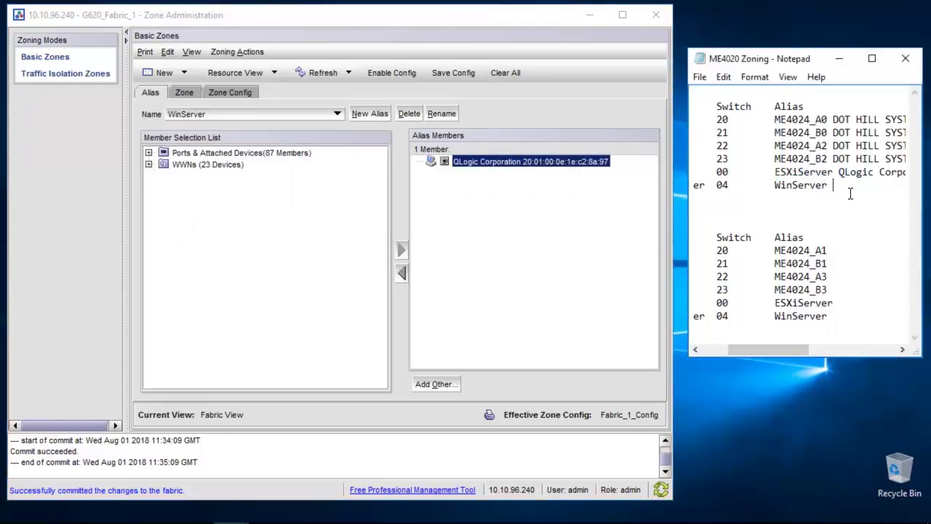
key("ctrl+v")
left_click(700, 77)
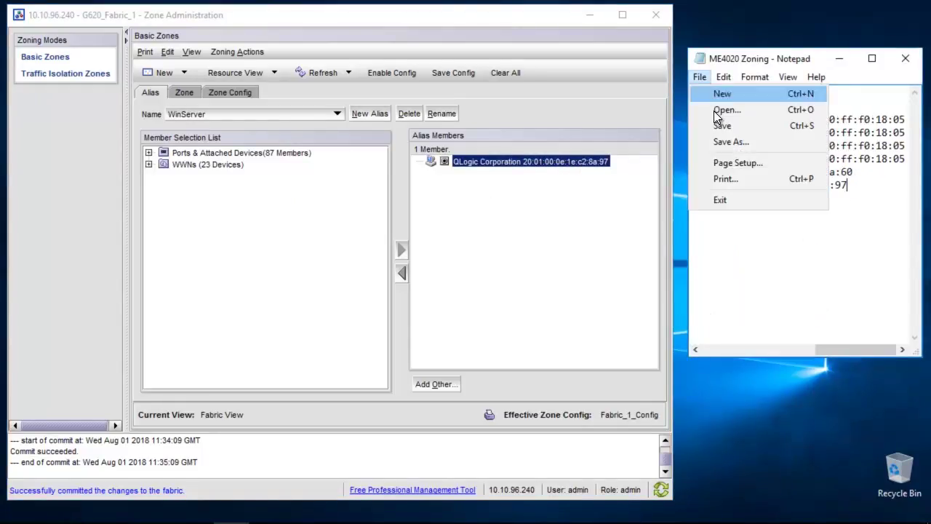
left_click(717, 127)
Close the Fabric_1 Zone Administration window, confirming the exit
left_click(540, 227)
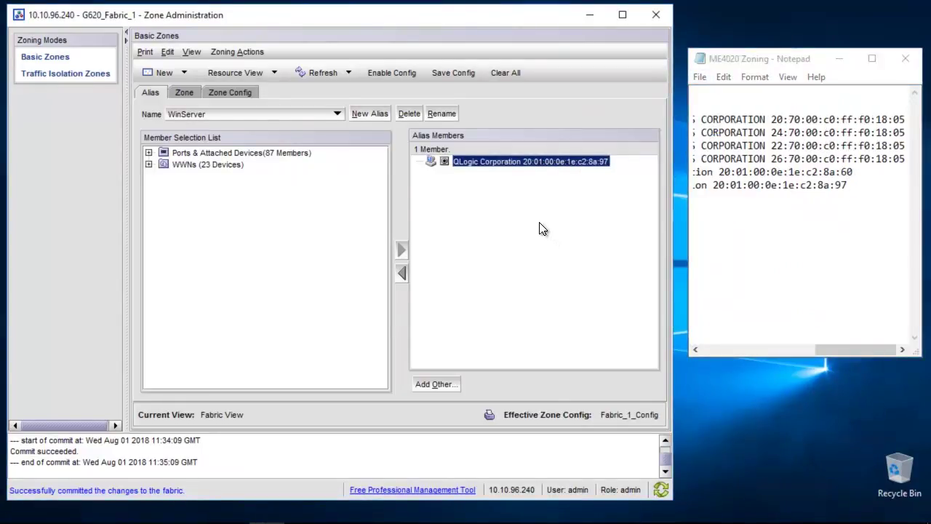
left_click(657, 16)
left_click(325, 275)
Open the Switch 2 favourite (10.10.96.241) in Internet Explorer and log in as admin with the account password
double_click(36, 115)
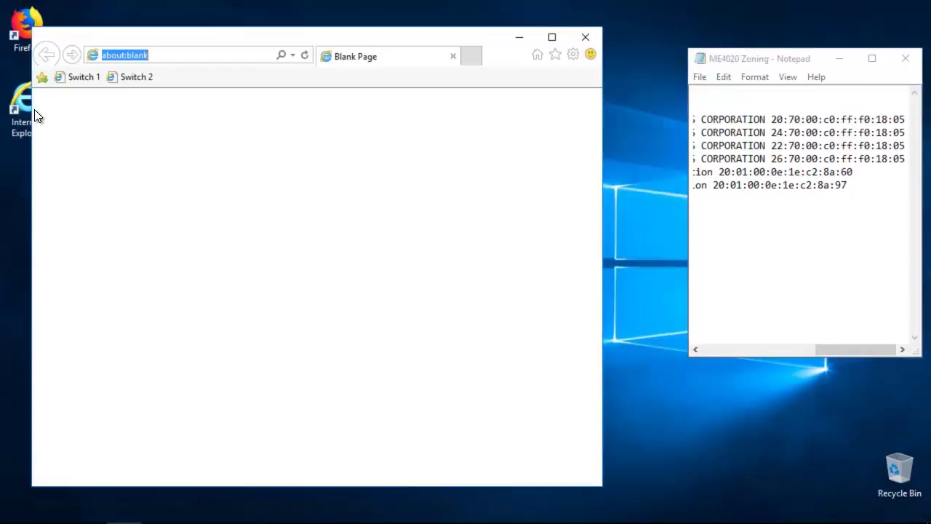
left_click(138, 83)
type("admin")
key("Tab")
type("password")
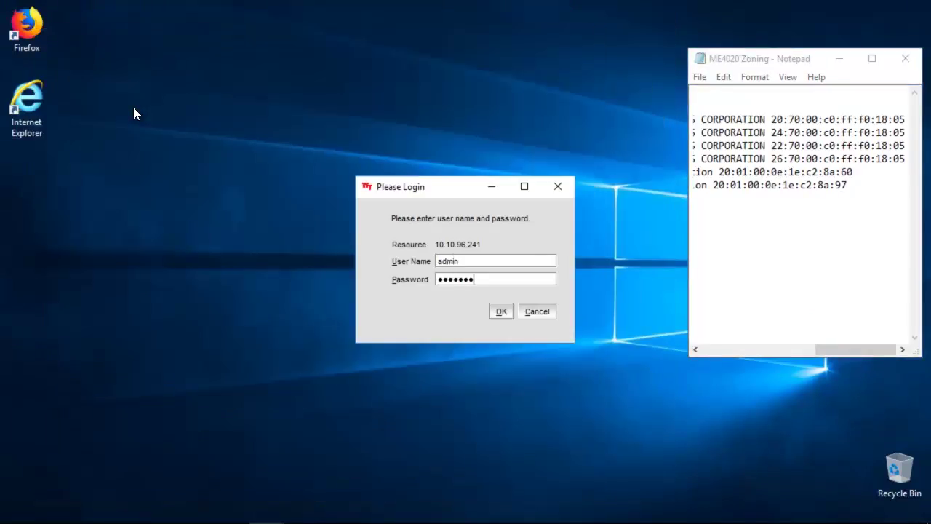
key("Return")
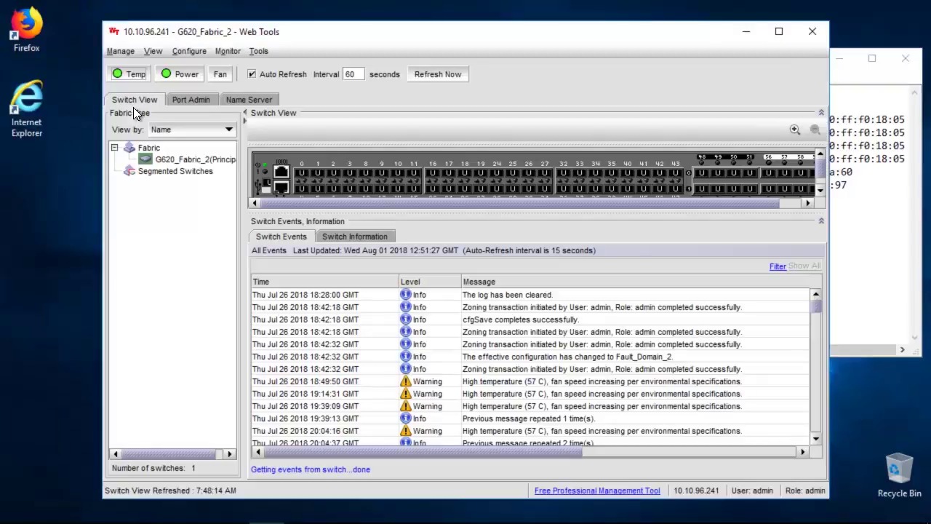
Open Zone Administration for G620_Fabric_2 from the Configure menu
left_click(186, 52)
key("Return")
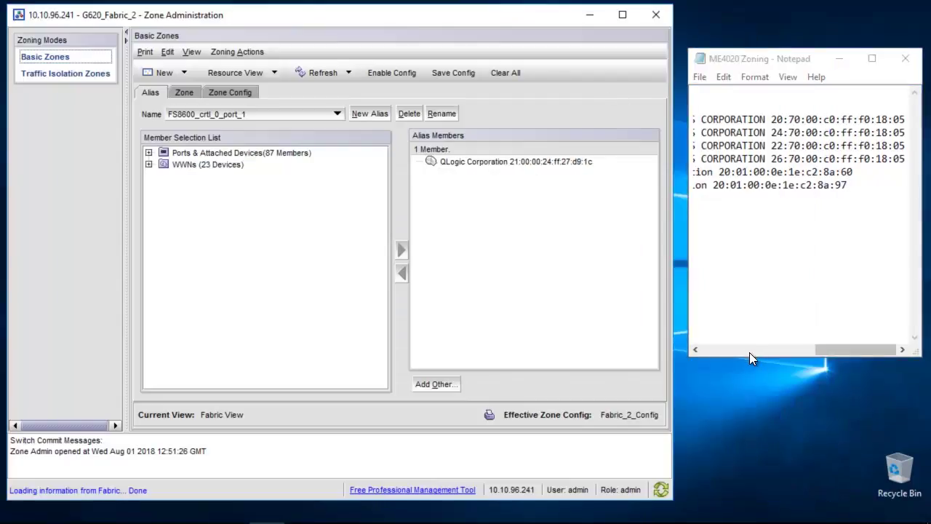
left_click(749, 352)
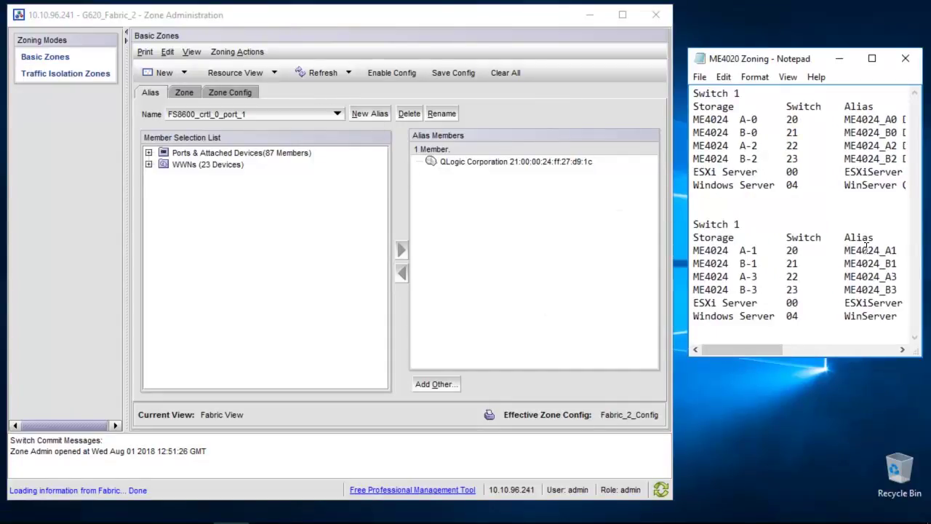
Create alias ME4024_A1 with the port 20 DOT HILL WWN and record the WWN in the notes
double_click(868, 250)
left_click(379, 115)
key("ctrl+v")
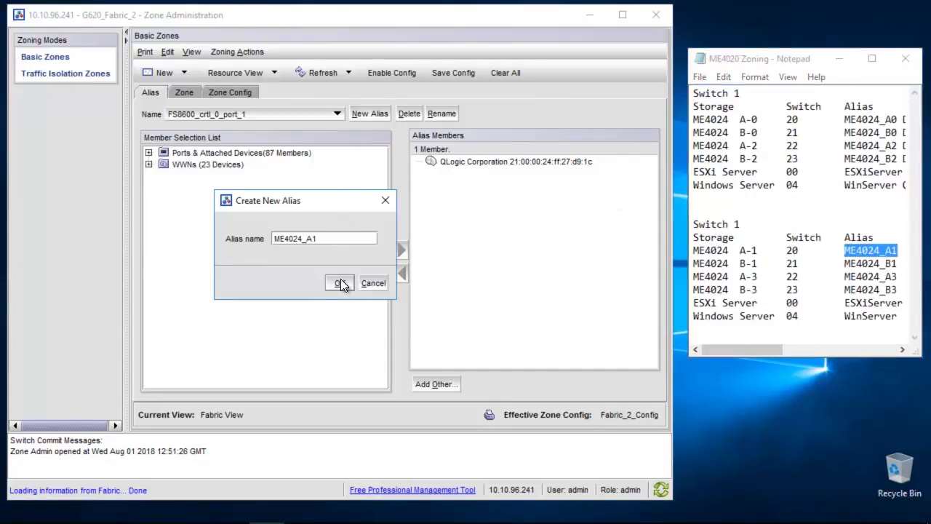
left_click(339, 284)
left_click(148, 153)
left_click(163, 164)
left_click_drag(383, 178, 384, 263)
left_click(177, 154)
left_click(192, 166)
left_click_drag(291, 178, 572, 208)
left_click(573, 165)
left_click(876, 256)
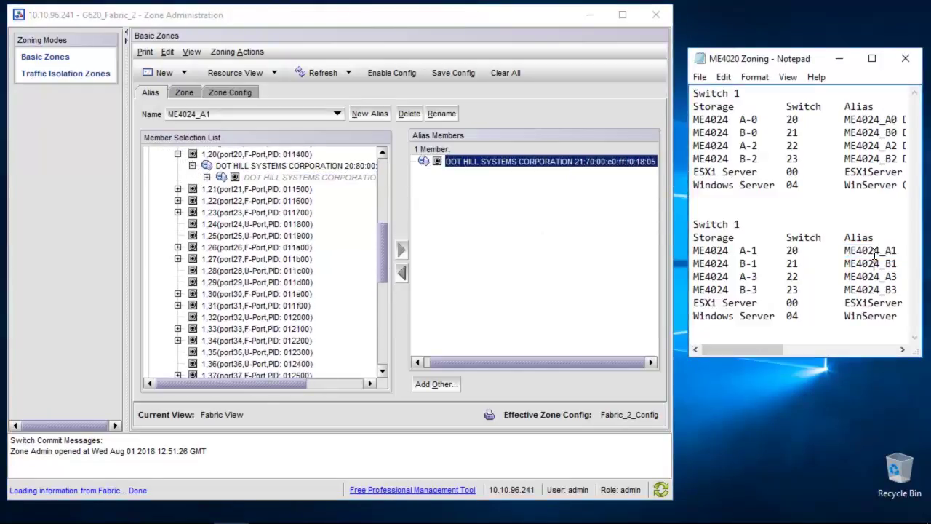
key("ctrl+v")
key("Home")
Create alias ME4024_B1 with the port 21 DOT HILL WWN and note it
double_click(870, 263)
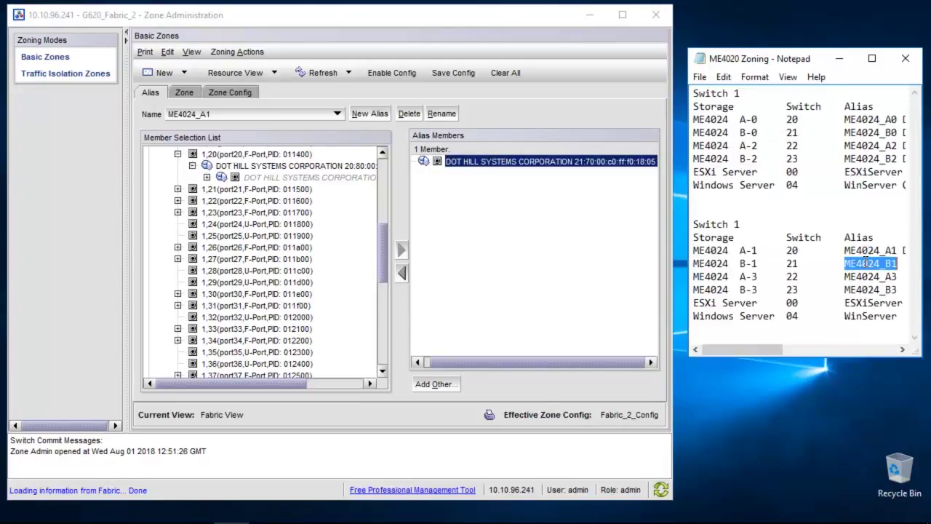
left_click(369, 114)
key("ctrl+v")
left_click(339, 281)
left_click(178, 189)
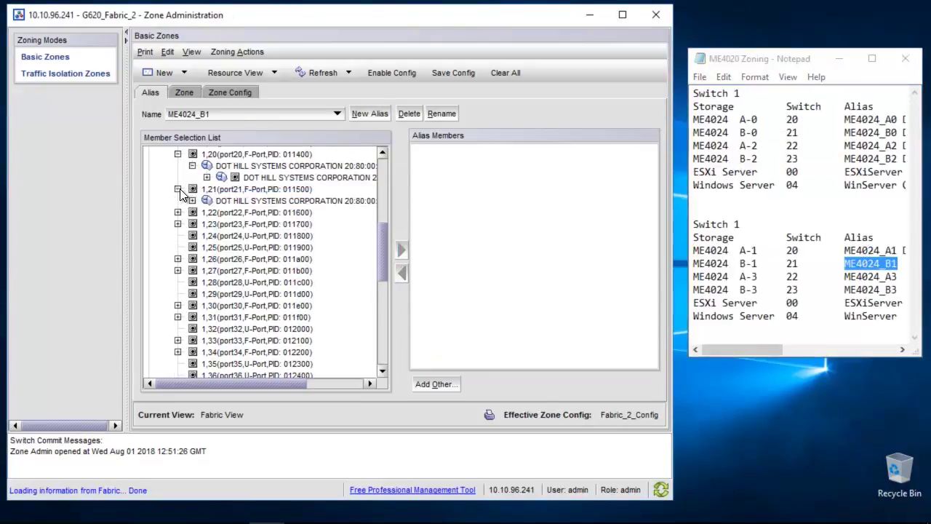
left_click(192, 201)
left_click(336, 212)
left_click(401, 250)
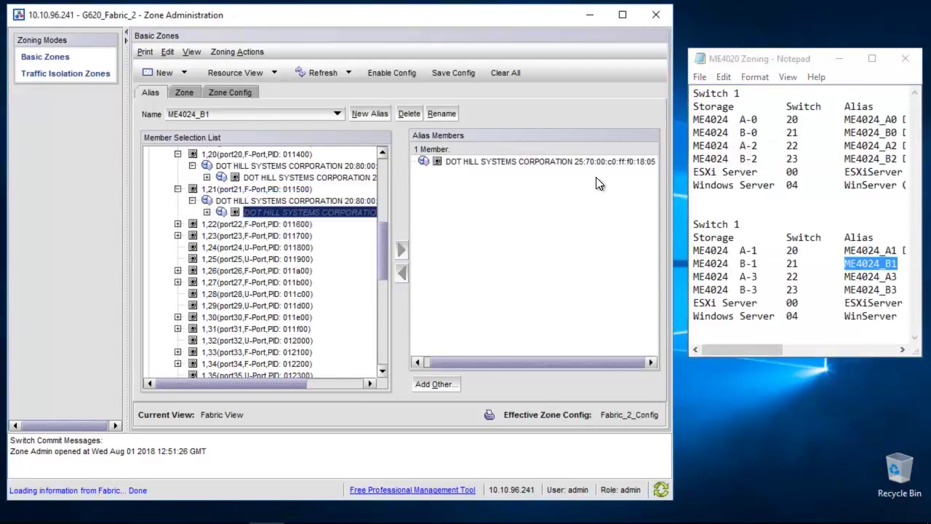
left_click(850, 258)
key("End")
key("ctrl+v")
key("Home")
Create alias ME4024_A3 containing the port 22 DOT HILL WWN
double_click(874, 277)
key("ctrl+c")
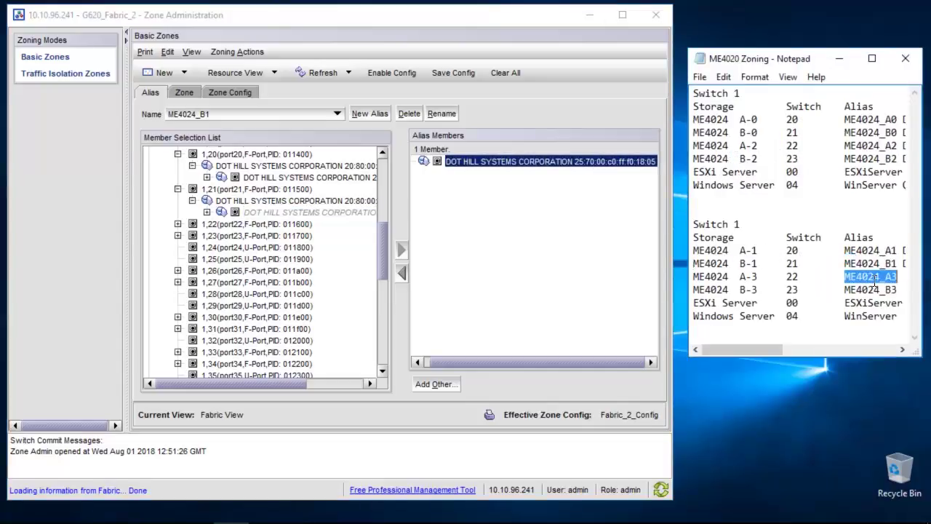
left_click(373, 113)
key("ctrl+v")
key("Return")
left_click(177, 224)
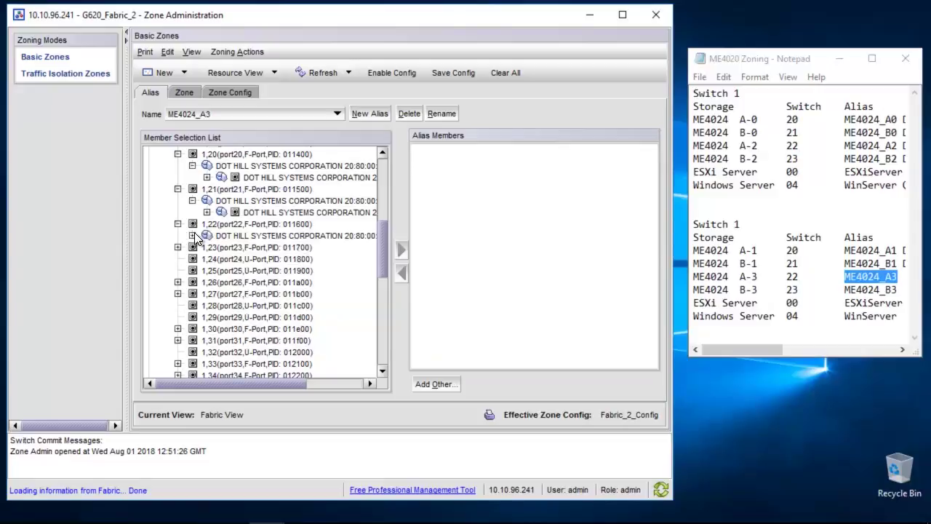
left_click(192, 236)
left_click(259, 247)
left_click(401, 250)
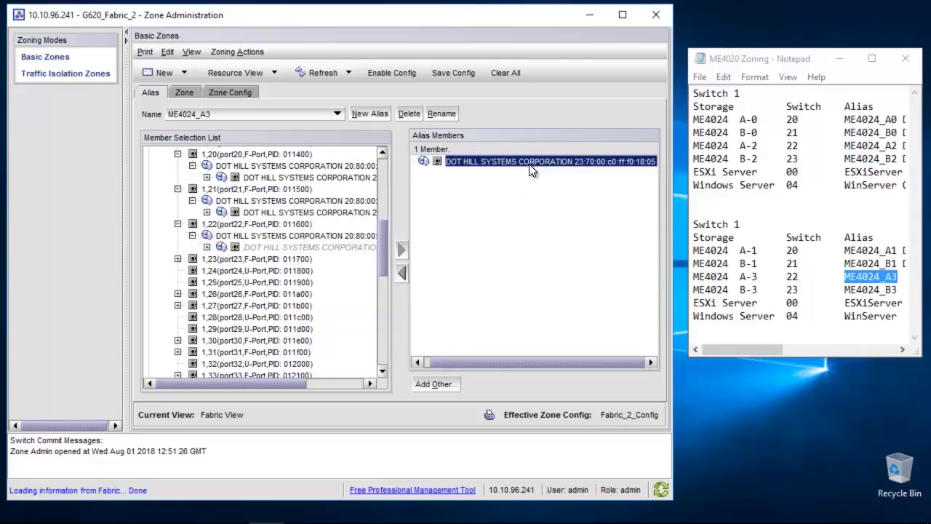
left_click(857, 277)
Create alias ME4024_B3 containing the port 23 DOT HILL WWN
double_click(880, 289)
key("ctrl+c")
left_click(357, 114)
key("ctrl+v")
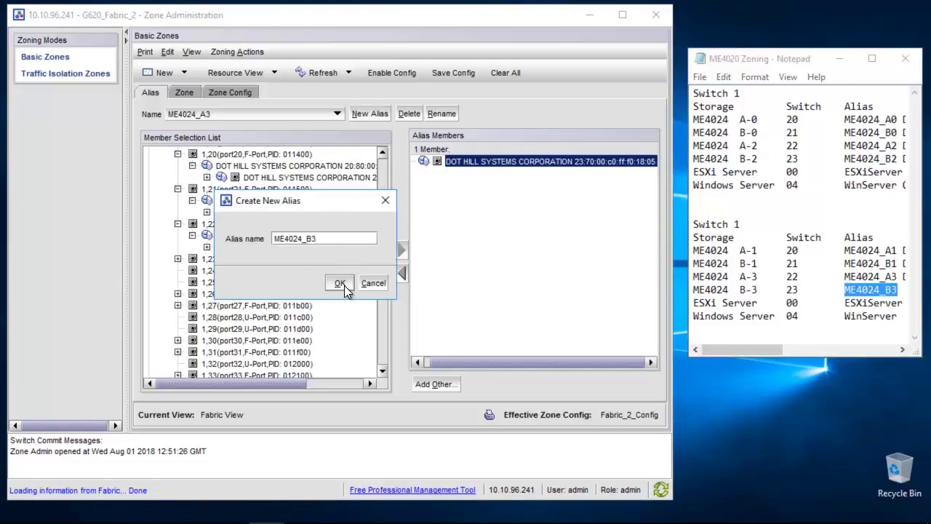
left_click(340, 283)
left_click(177, 259)
left_click(193, 270)
left_click(290, 281)
left_click(402, 250)
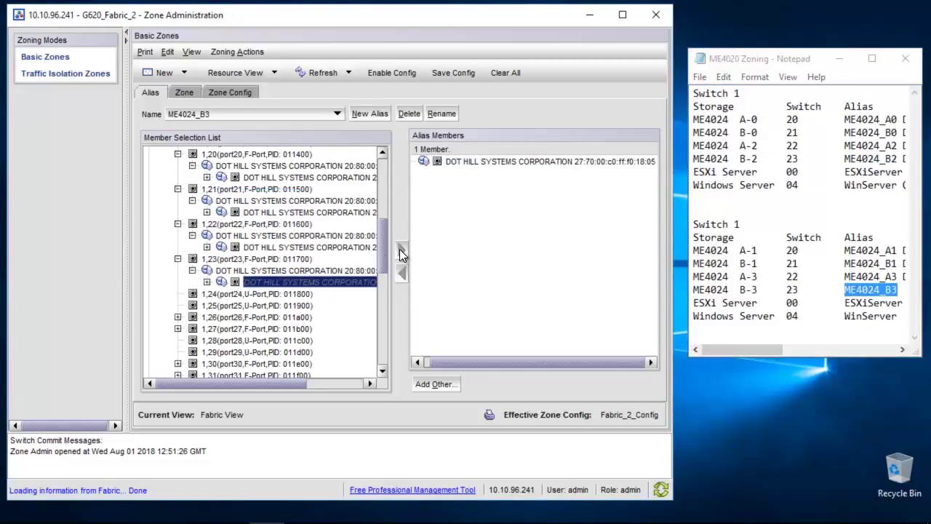
left_click(852, 290)
key("Home")
Create alias ESXiServer with the port 0 QLogic WWN and record it in the notes
double_click(881, 302)
key("ctrl+c")
left_click(369, 113)
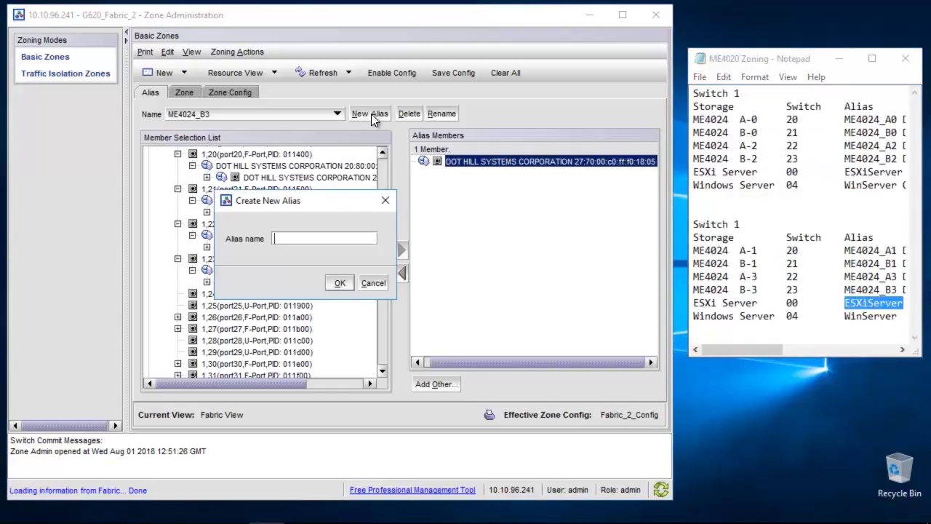
key("ctrl+v")
key("Return")
left_click_drag(379, 258, 381, 182)
left_click(177, 176)
left_click(192, 187)
left_click_drag(309, 199, 489, 173)
right_click(490, 172)
left_click(505, 171)
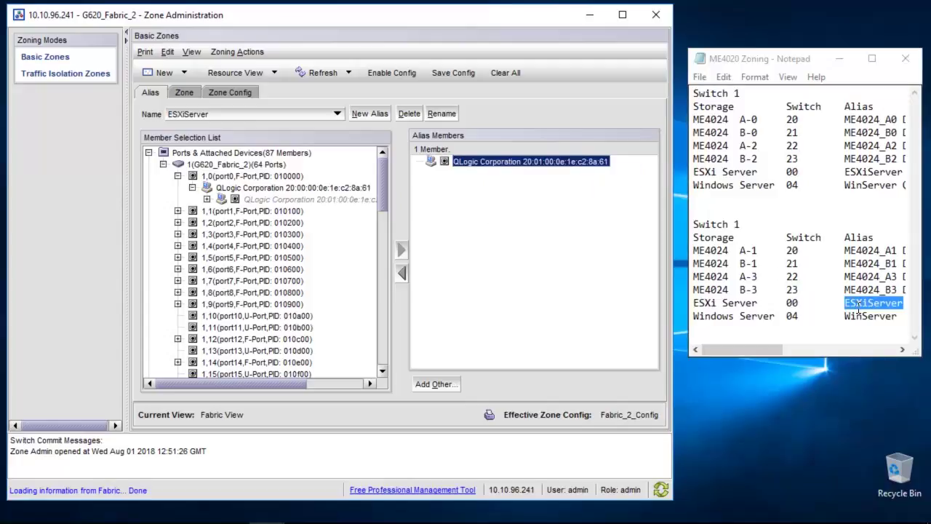
left_click(857, 304)
key("End")
key("Home")
Create alias WinServer with the port 4 QLogic WWN 20:01:00:0e:1e:c2:8a:96, note it and save the notes
double_click(871, 316)
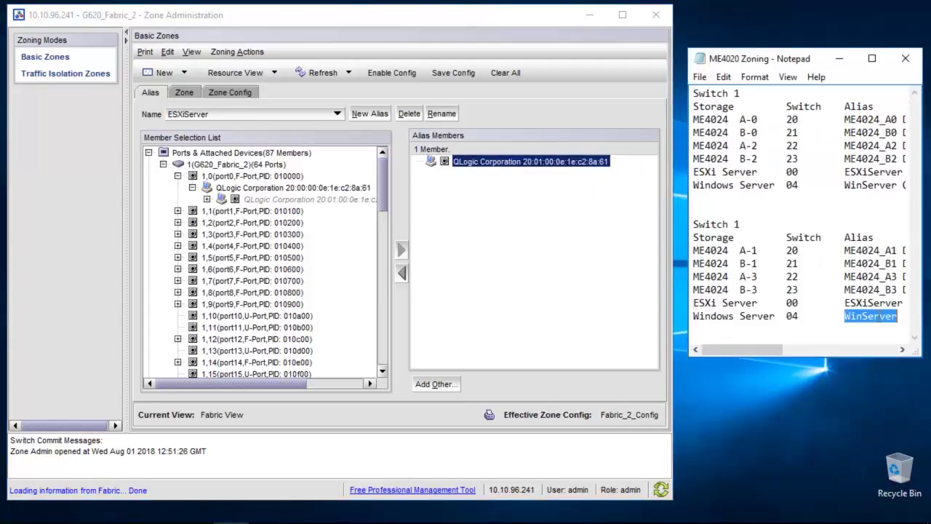
left_click(370, 114)
key("ctrl+v")
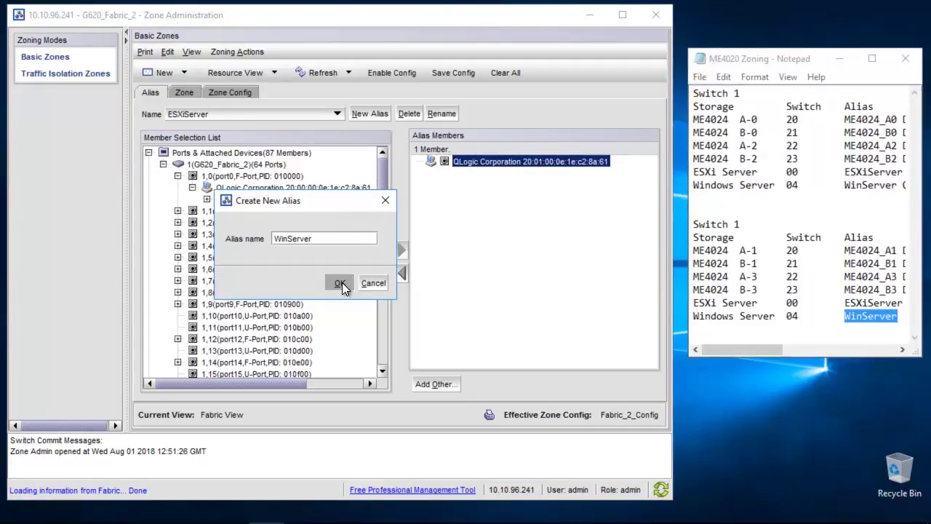
left_click(340, 283)
left_click(178, 246)
left_click(192, 258)
left_click(245, 269)
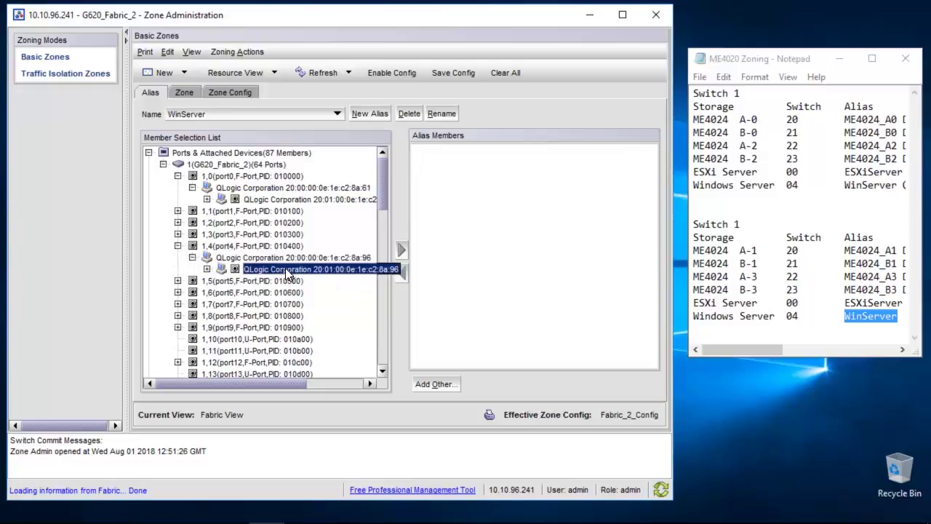
left_click(401, 249)
right_click(482, 166)
left_click(853, 316)
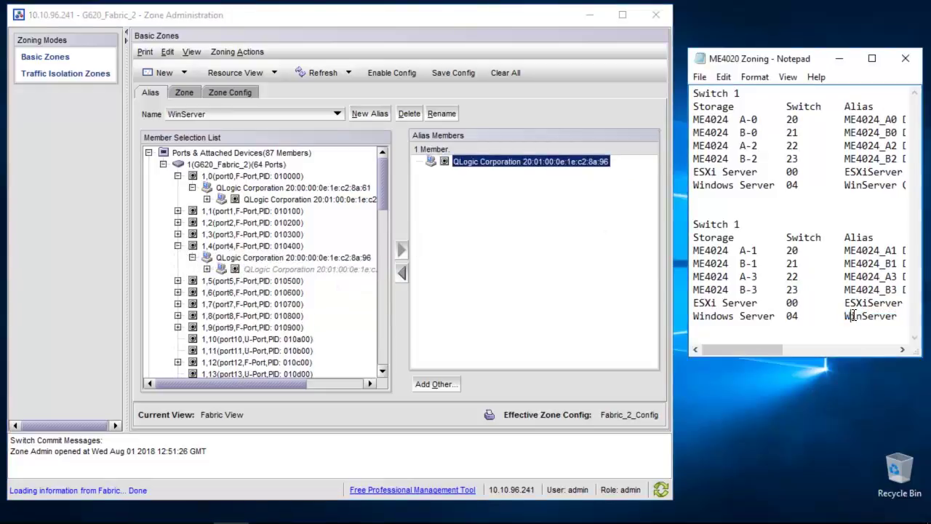
key("ctrl+v")
left_click(699, 76)
left_click(726, 122)
Create zone ESXiServer_ME4024_Zone with ESXiServer and the ME4024_A1, A3, B1, B3 aliases
left_click(184, 93)
left_click(377, 117)
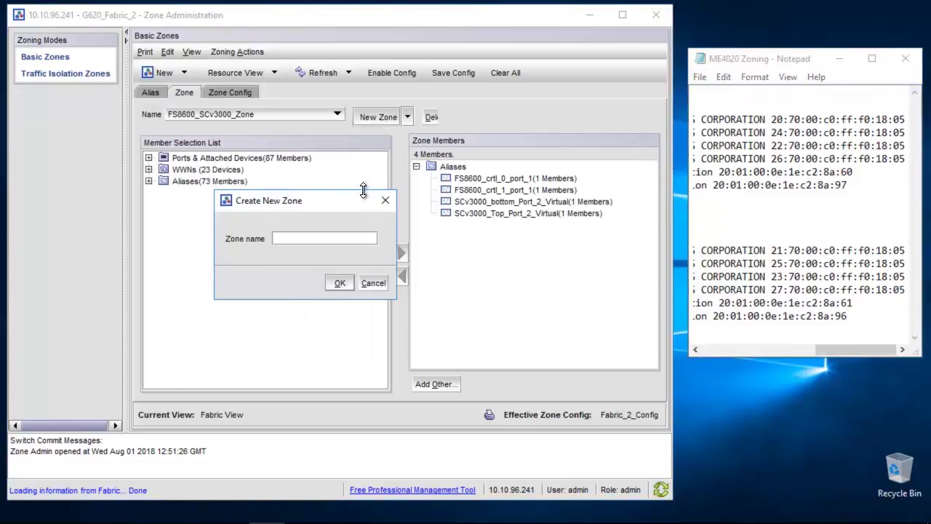
left_click(786, 346)
double_click(785, 302)
key("ctrl+c")
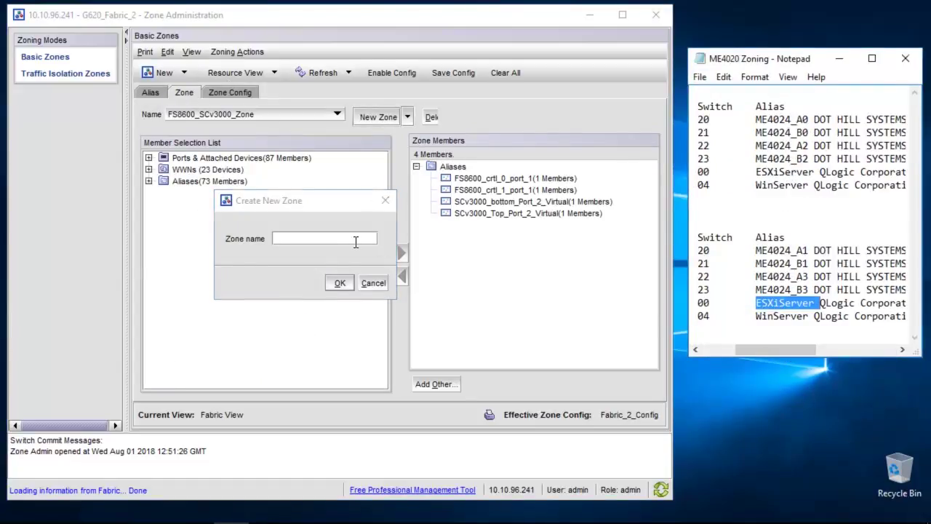
left_click(356, 240)
key("ctrl+v")
key("BackSpace")
type("_ME4024_Zone")
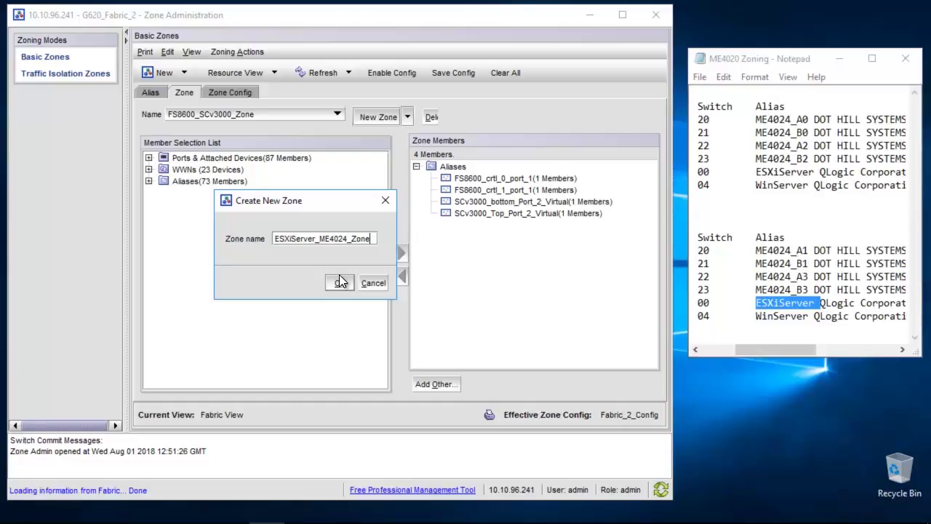
left_click(339, 283)
left_click(148, 181)
left_click(208, 170)
left_click(401, 252)
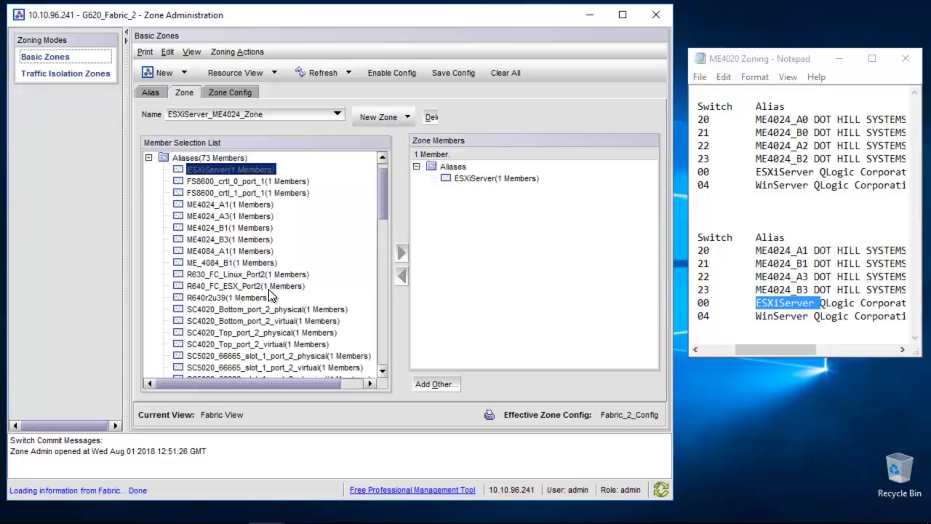
left_click_drag(221, 205, 331, 248)
left_click(402, 253)
Create zone WinServer_ME4024_Zone with the four ME4024 aliases and WinServer
left_click(375, 117)
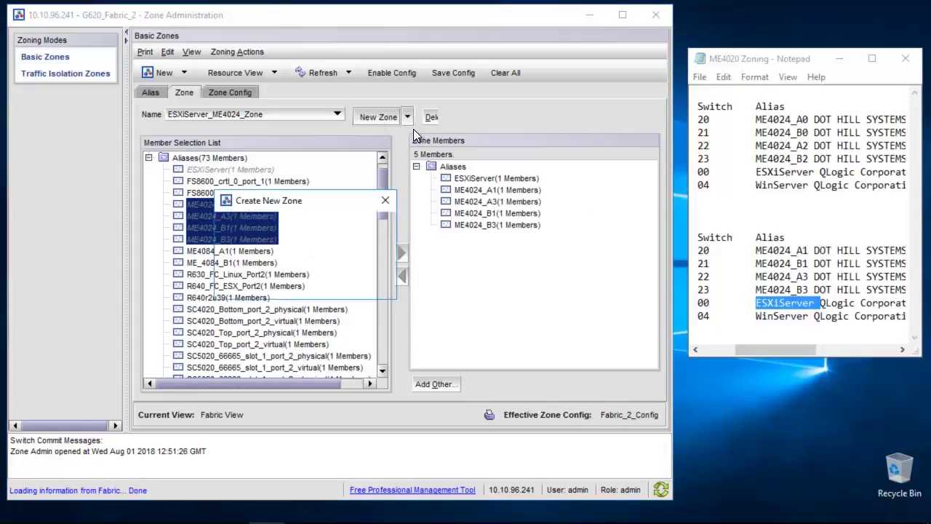
left_click(787, 317)
double_click(788, 317)
key("ctrl+c")
left_click(310, 238)
key("ctrl+v")
type("_ME4024_Zone")
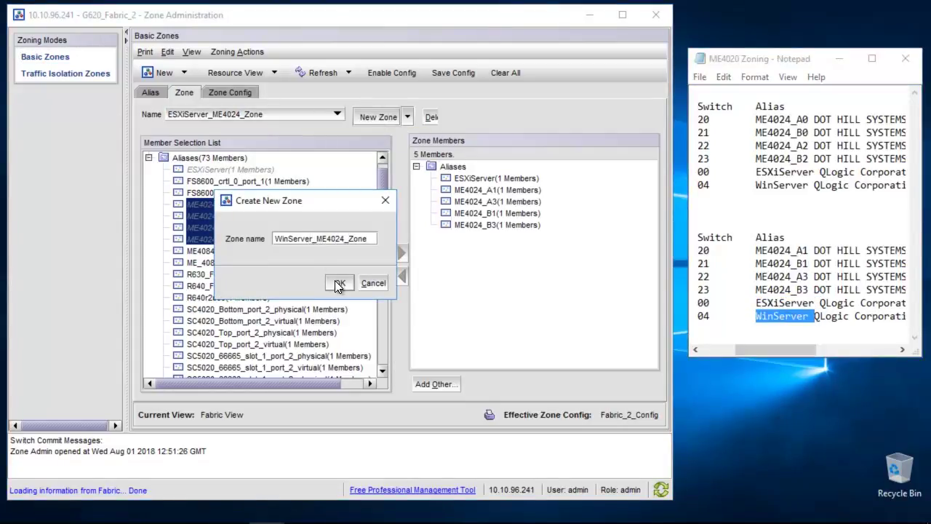
left_click(338, 284)
left_click(403, 253)
left_click_drag(382, 200, 382, 348)
left_click(222, 372)
left_click(402, 252)
Add ESXiServer_ME4024_Zone and WinServer_ME4024_Zone to Fabric_2_Config
left_click(226, 93)
left_click(183, 165)
left_click(401, 251)
left_click_drag(382, 218, 388, 352)
left_click(259, 326)
left_click(401, 250)
Save and enable Fabric_2_Config on the fabric, then close zone administration
left_click(453, 73)
left_click(323, 323)
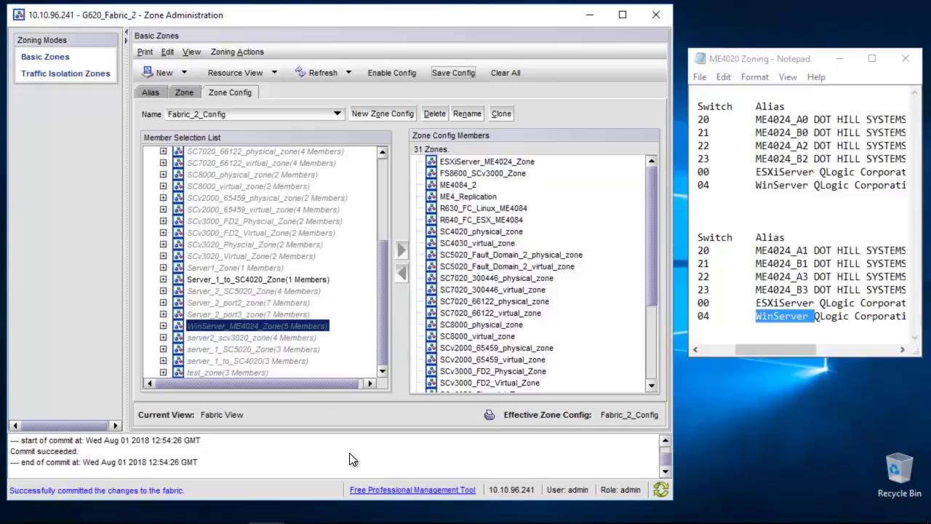
left_click(406, 77)
left_click(416, 326)
left_click(322, 310)
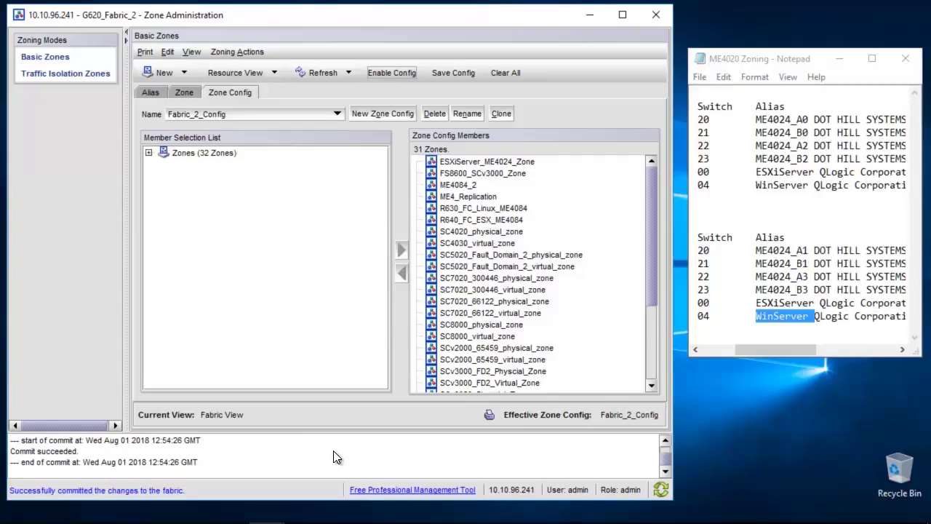
left_click(656, 14)
left_click(322, 277)
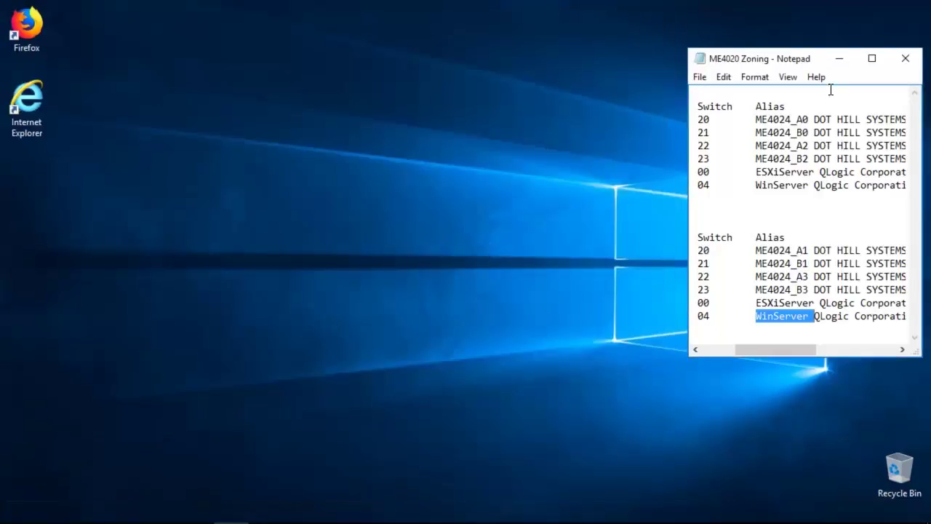
double_click(29, 29)
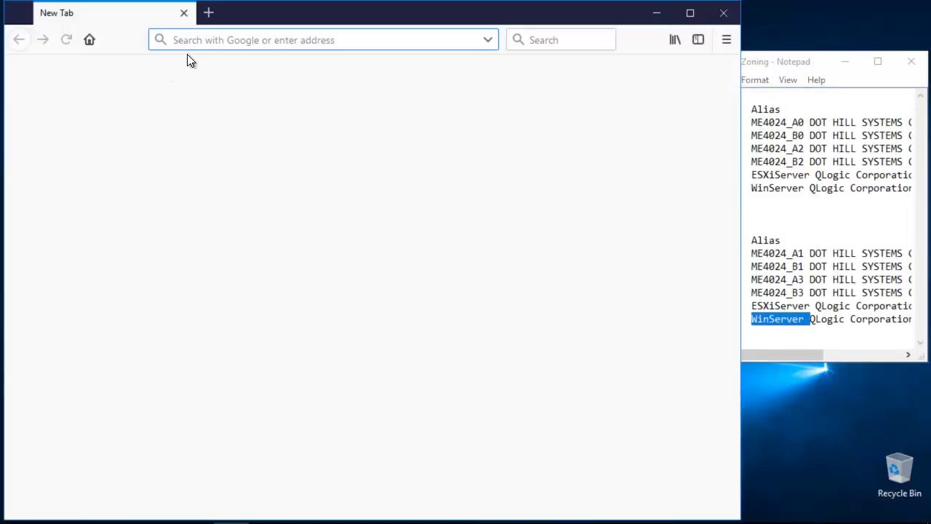
type("http")
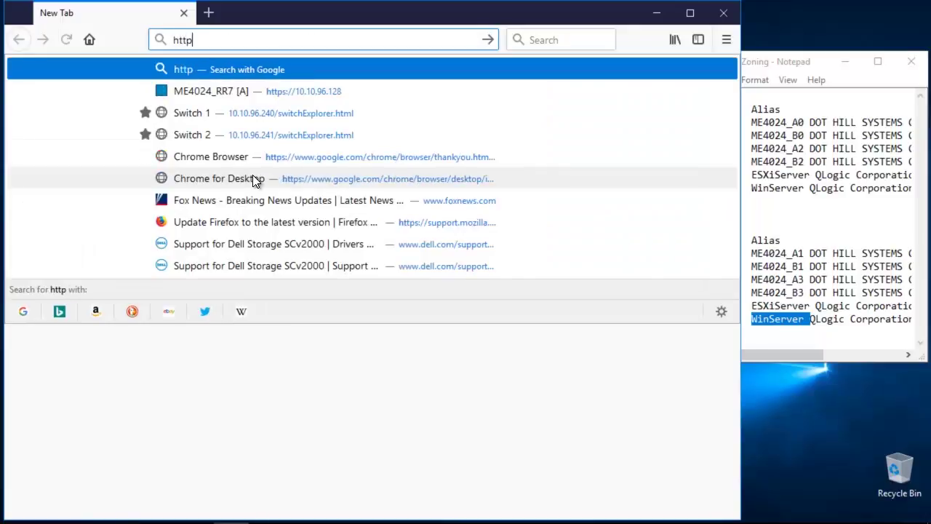
type("s://")
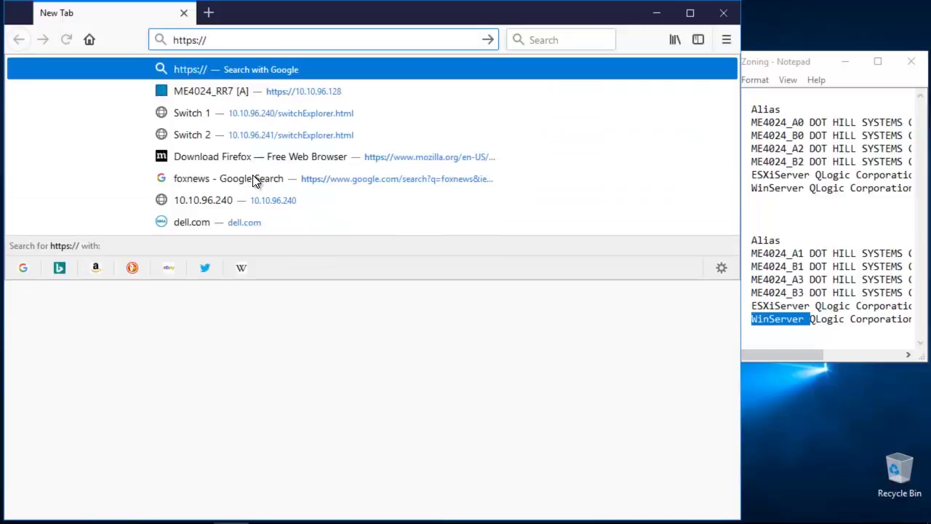
type("10.10.96.128")
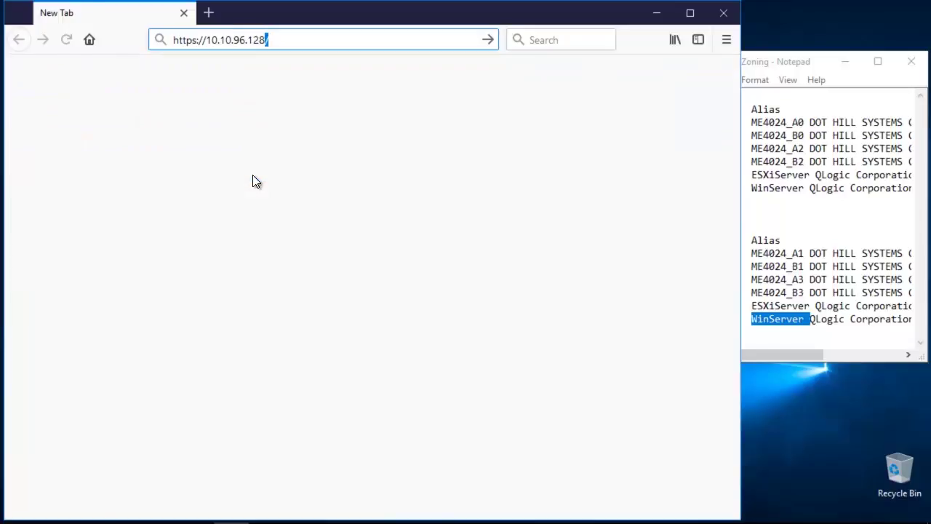
key("Return")
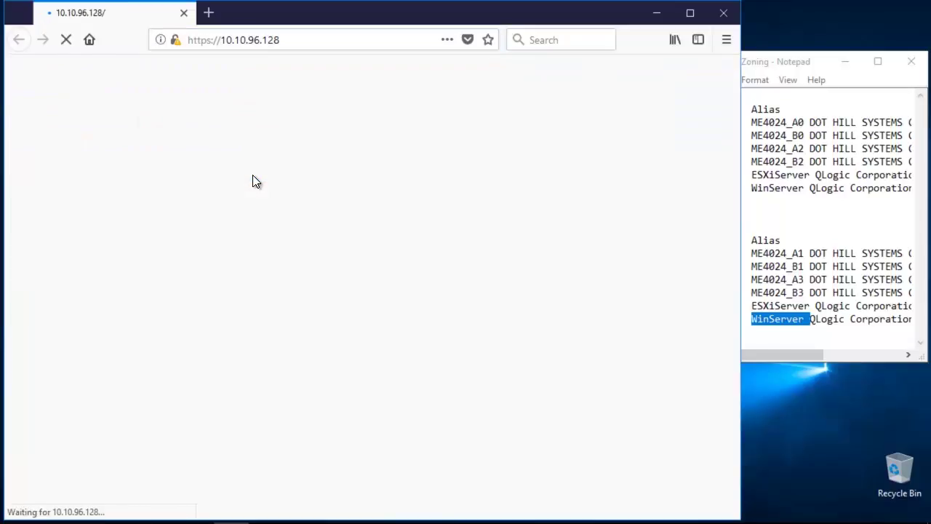
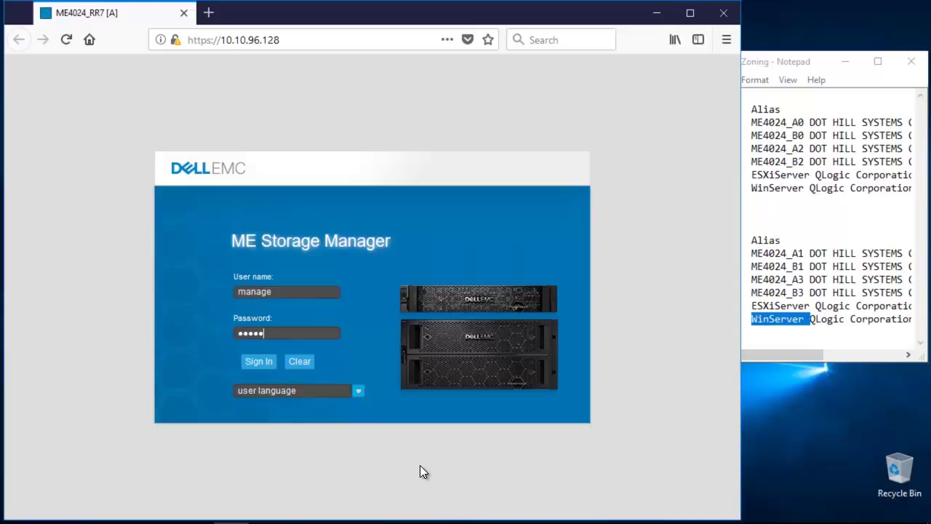
Sign in to the ME4024 array with the password and open the Action list
key("Return")
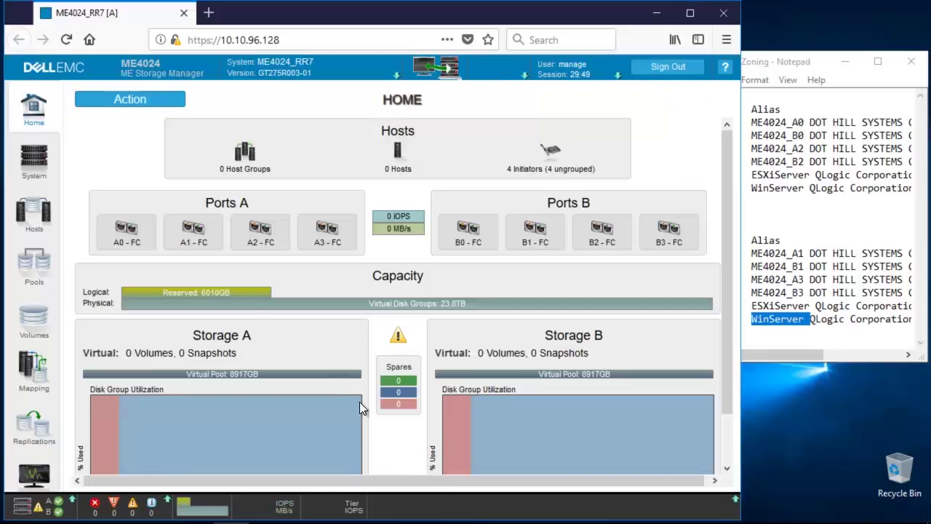
left_click(133, 102)
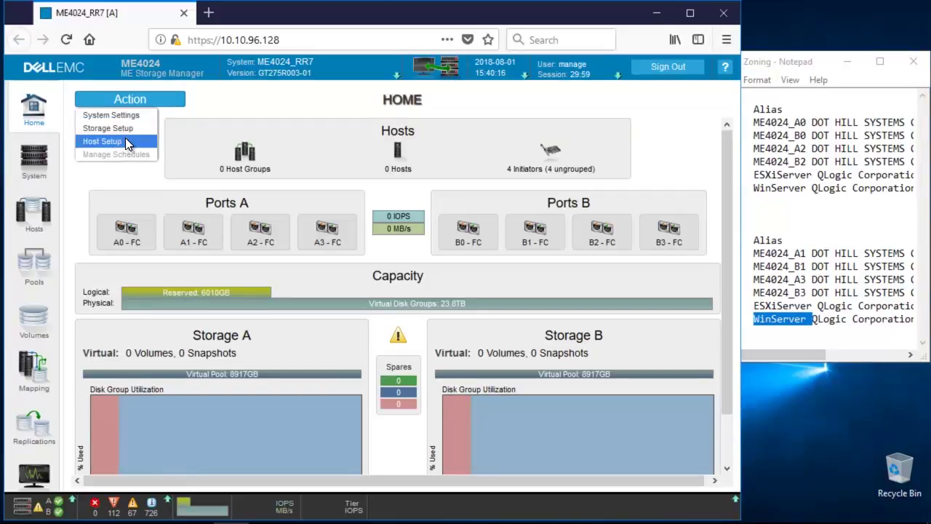
Start Host Setup and enter WinServer as the host name
left_click(126, 140)
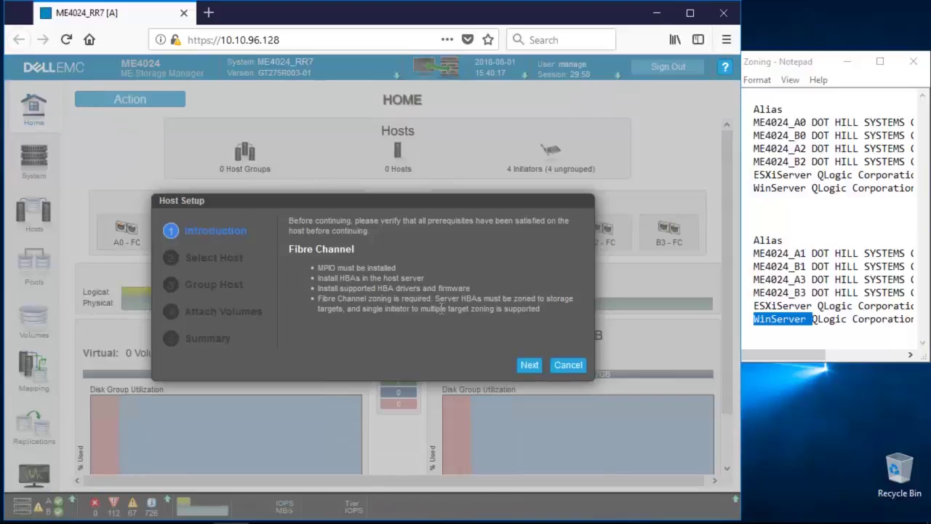
left_click(536, 368)
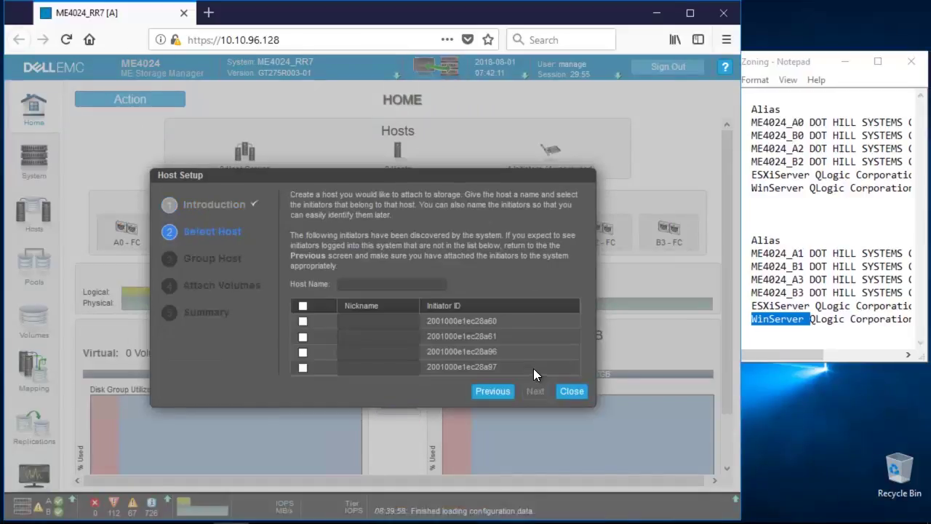
left_click(783, 326)
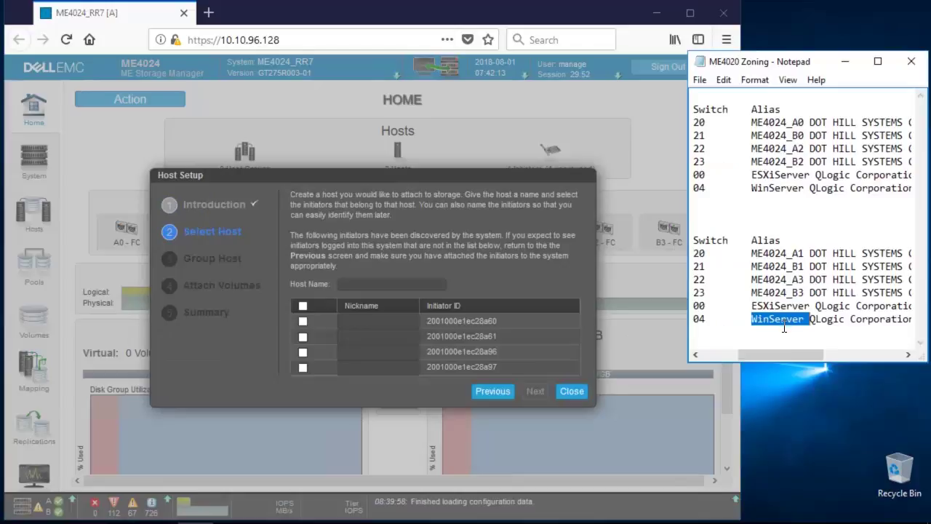
left_click(382, 286)
type("WinServer")
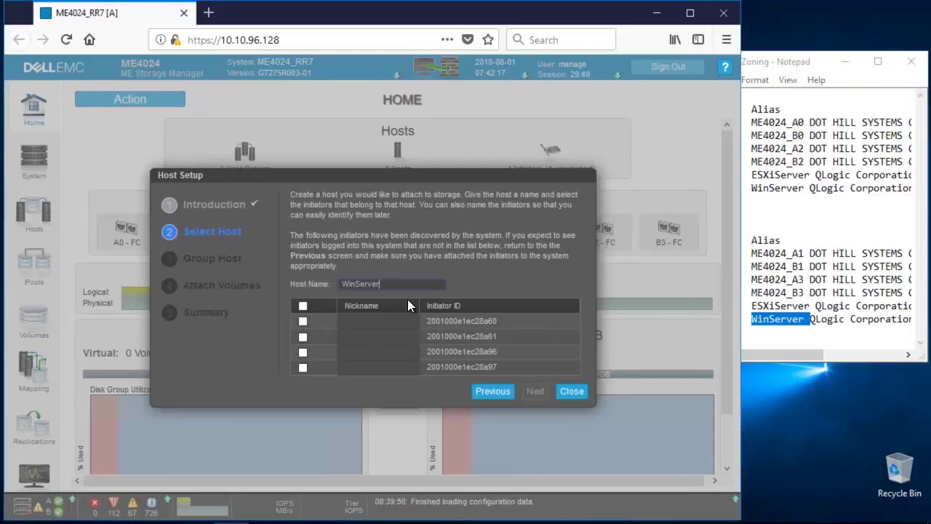
left_click_drag(793, 357, 877, 340)
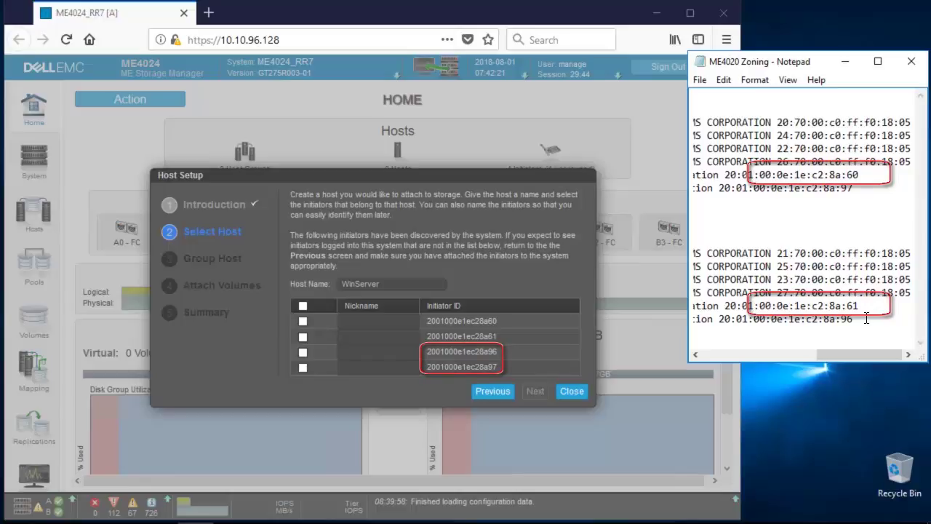
Select initiators 8a96 and 8a97 and rename the first to WinServer_initiator1
left_click(303, 353)
left_click(302, 367)
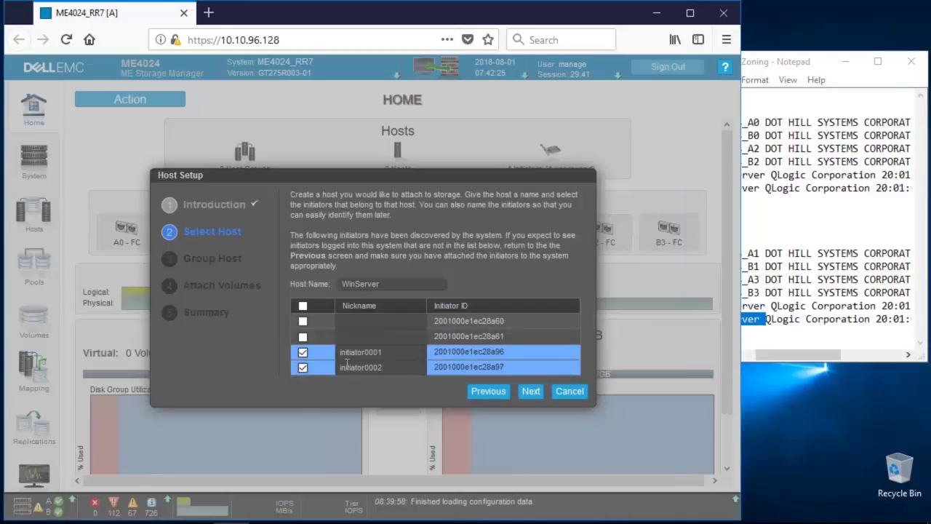
double_click(392, 356)
key("Home")
type("WinServer")
key("BackSpace")
type("_")
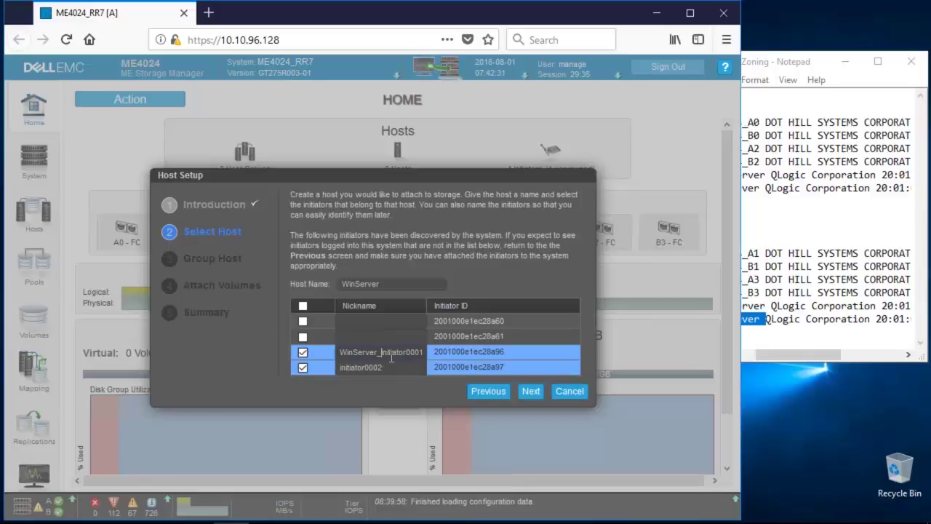
key("BackSpace")
key("BackSpace")
key("BackSpace")
Rename the second initiator's nickname to WinServer_initiator2
left_click(399, 366)
key("Home")
type("WinServer")
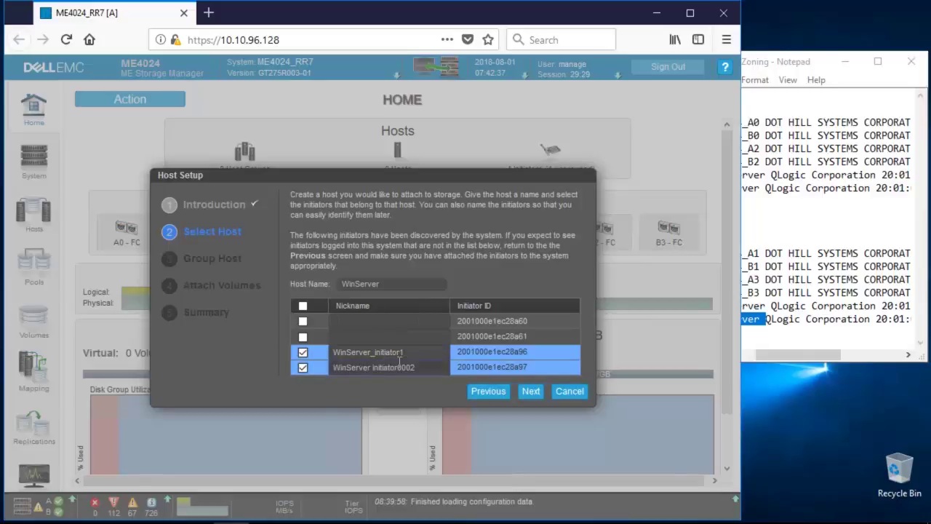
key("BackSpace")
type("_")
left_click(399, 366)
key("Delete")
key("Delete")
key("Delete")
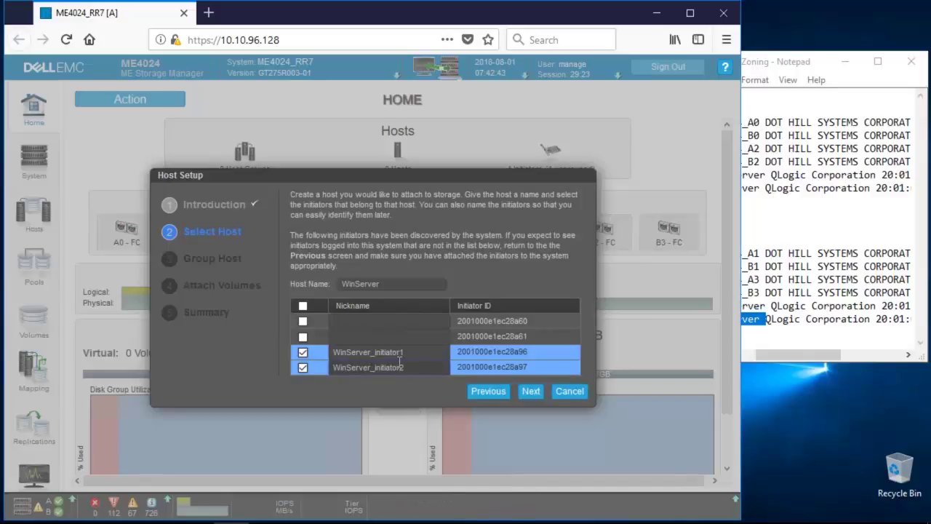
double_click(430, 348)
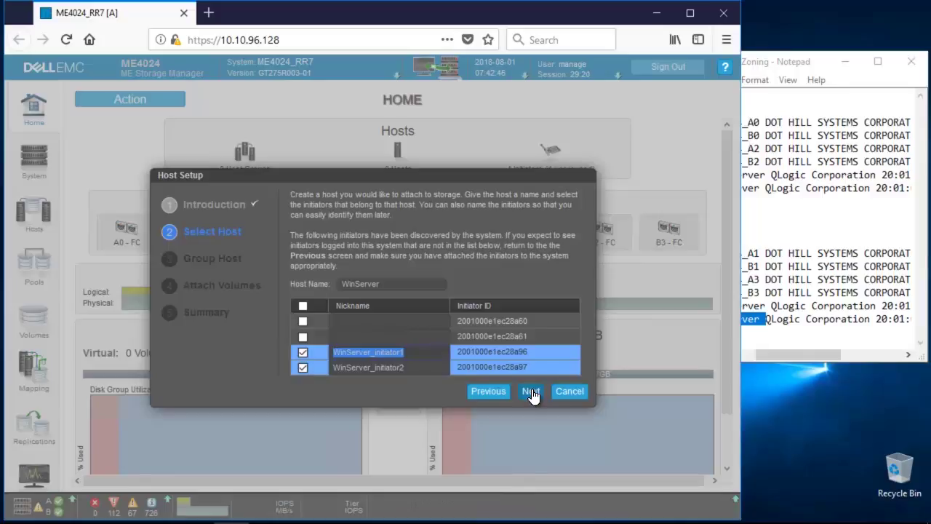
Choose 'Do not group this host' for WinServer and continue to Attach Volumes
left_click(532, 394)
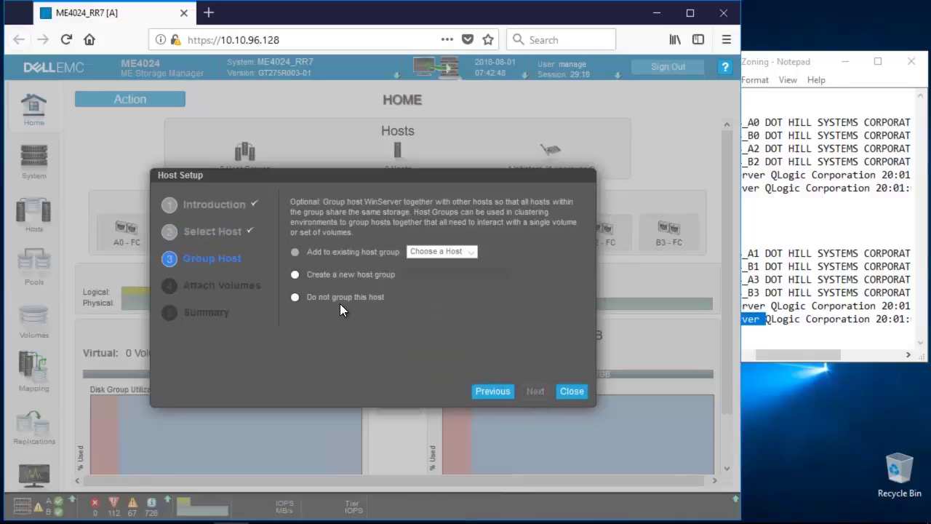
left_click(295, 297)
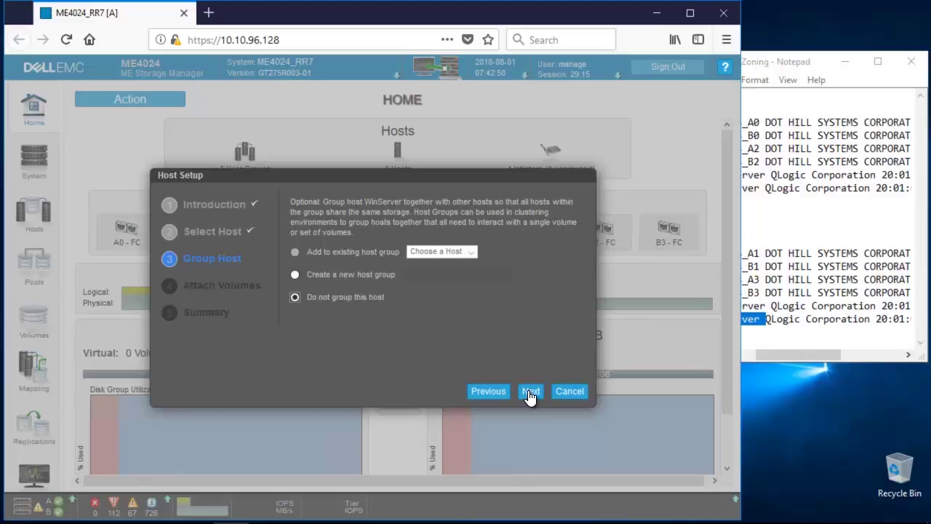
left_click(530, 393)
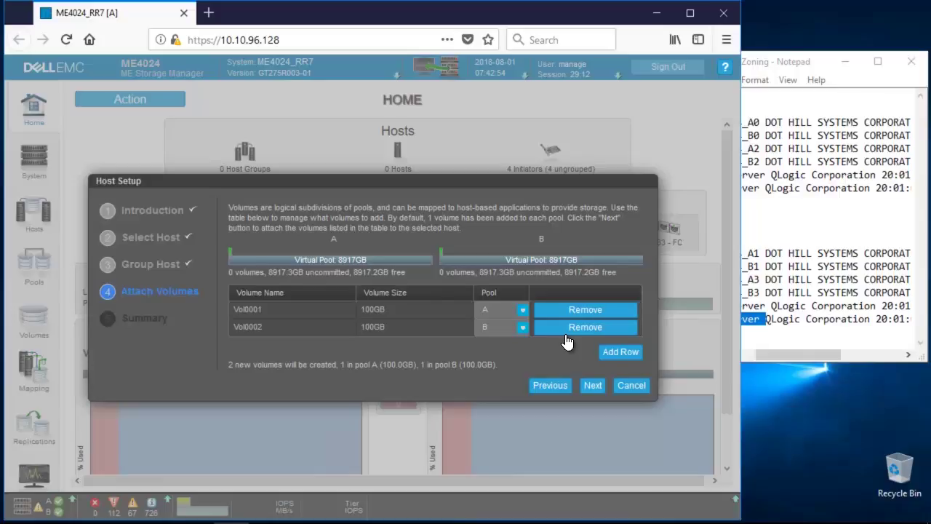
Remove Vol0002 and make the remaining volume 500GB, named WinServer_Vol0001
left_click(569, 328)
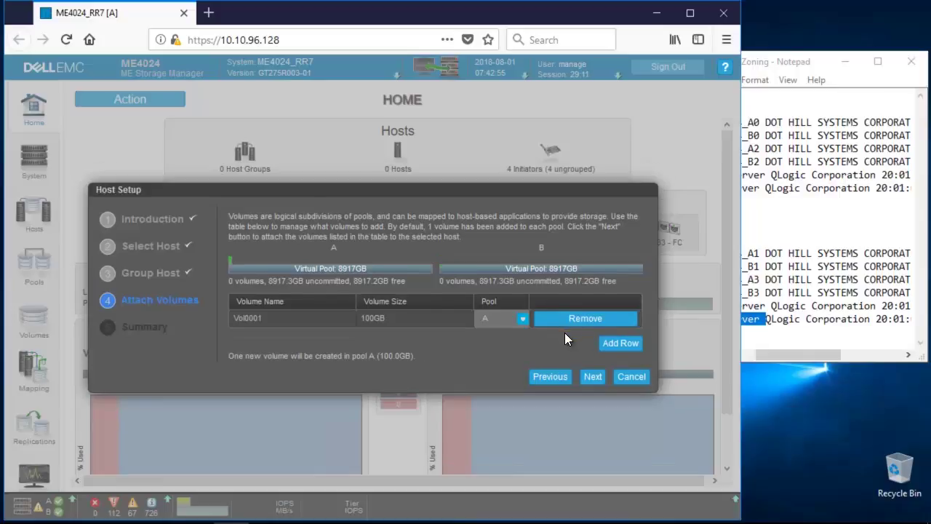
left_click(393, 324)
left_click(405, 323)
key("Home")
key("Delete")
type("5")
left_click(322, 322)
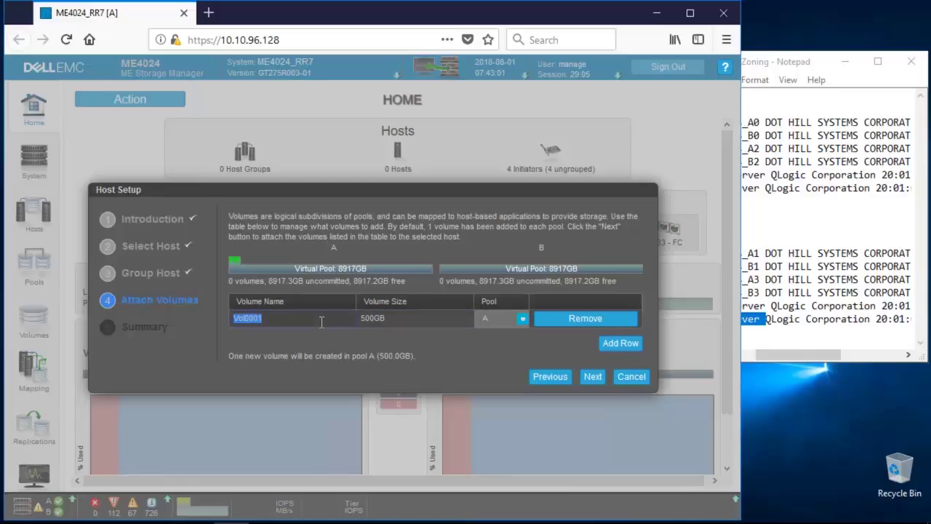
key("Home")
type("WinServer")
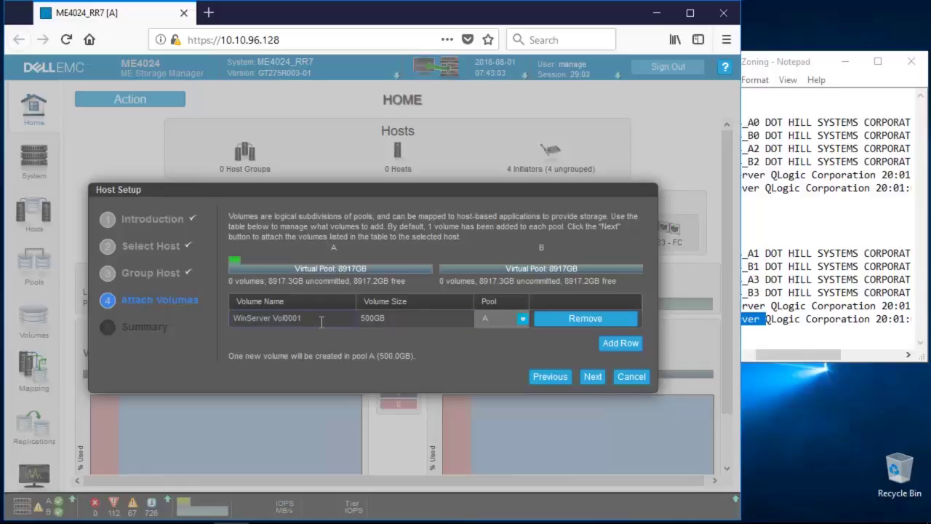
key("BackSpace")
type("_")
Go to the summary, recheck the volume size, then return to the summary
left_click(593, 377)
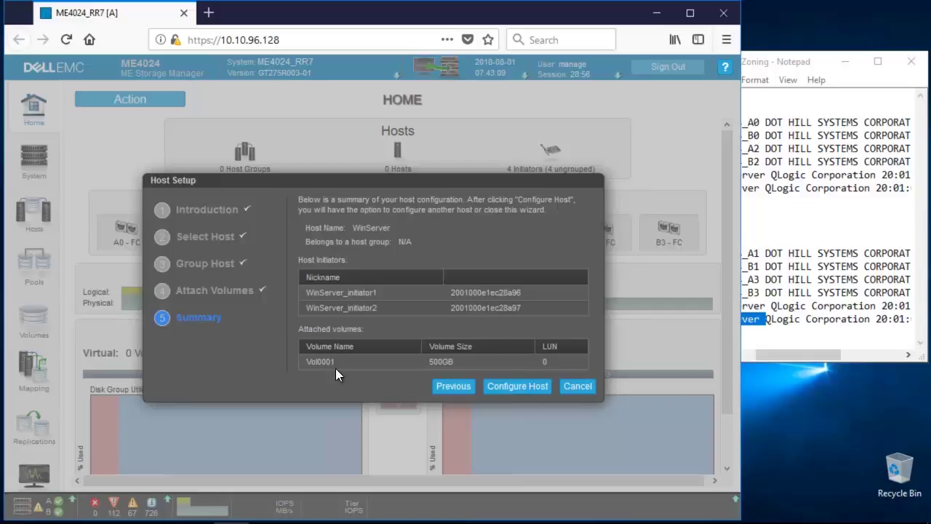
left_click(444, 387)
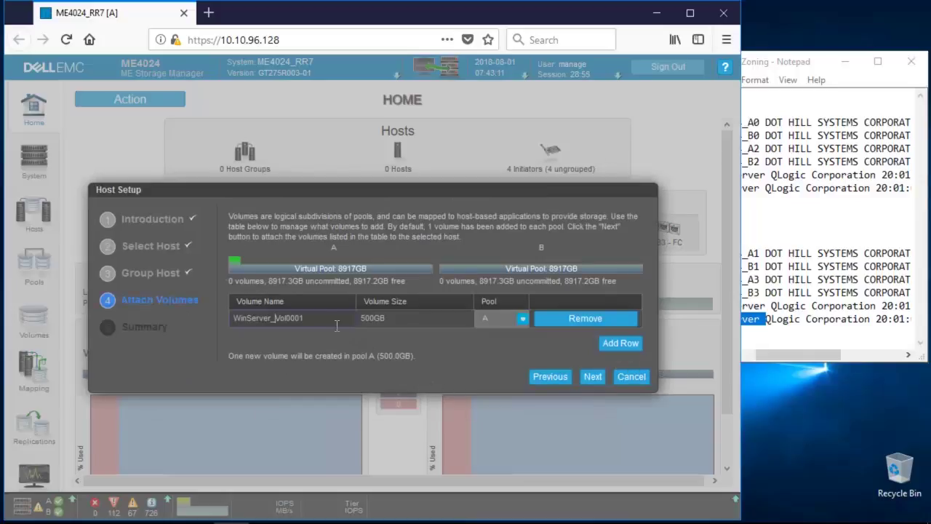
left_click(415, 323)
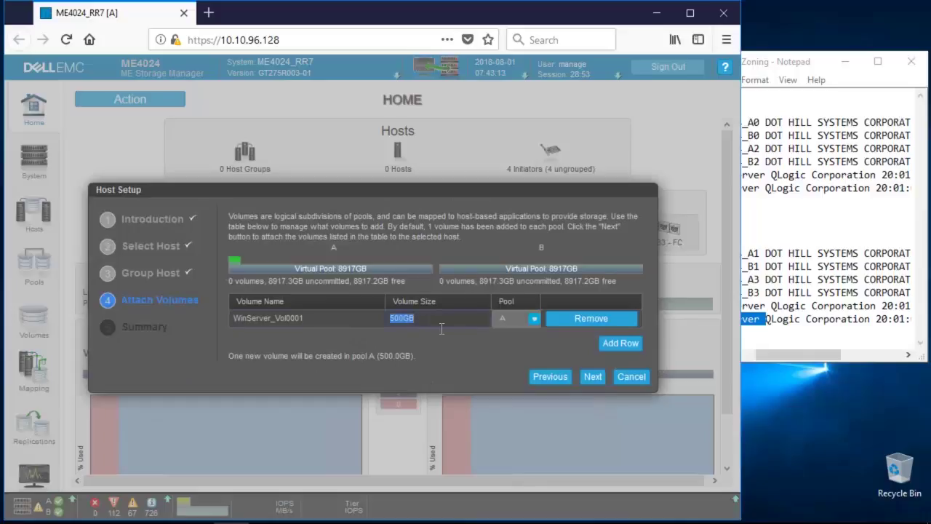
left_click(593, 376)
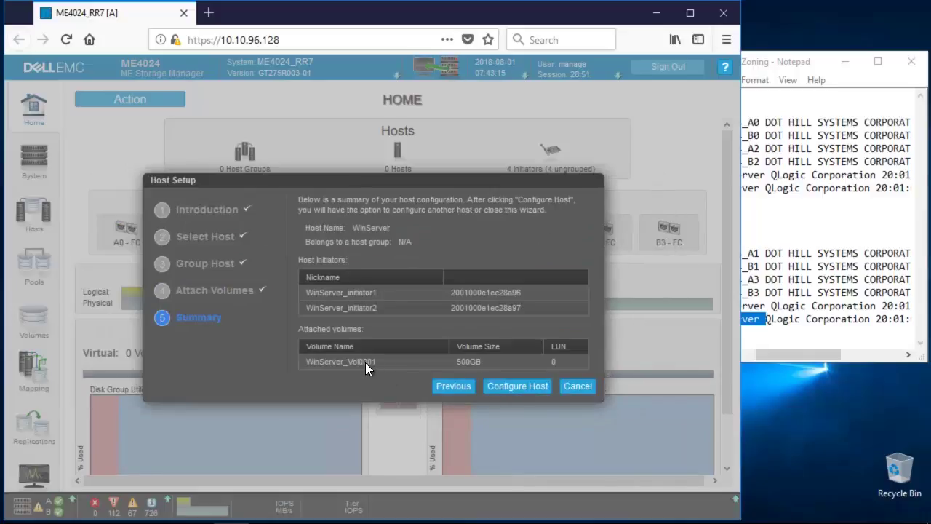
Create the WinServer host and begin setting up another host
left_click(535, 386)
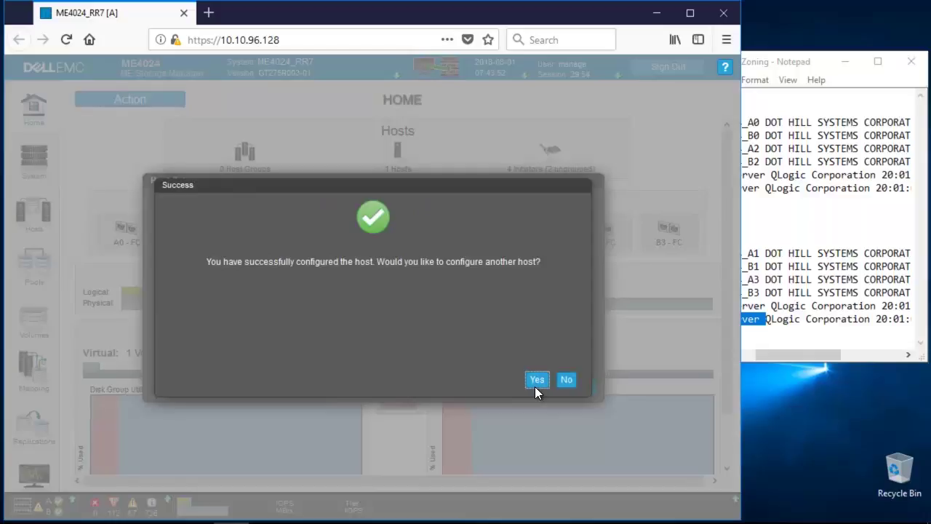
left_click(535, 386)
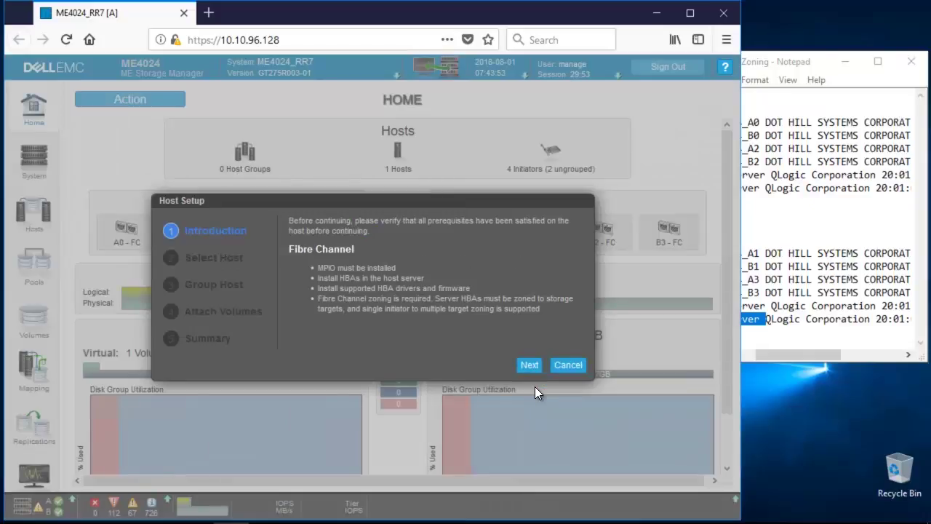
left_click(529, 365)
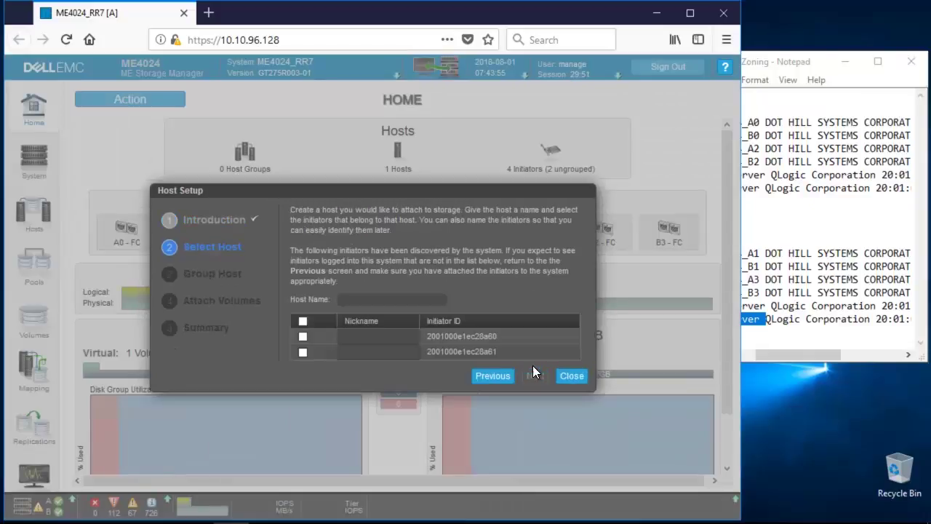
Copy ESXiServer from the zoning notes as the host name and select both initiators
left_click(784, 355)
double_click(737, 306)
key("ctrl+c")
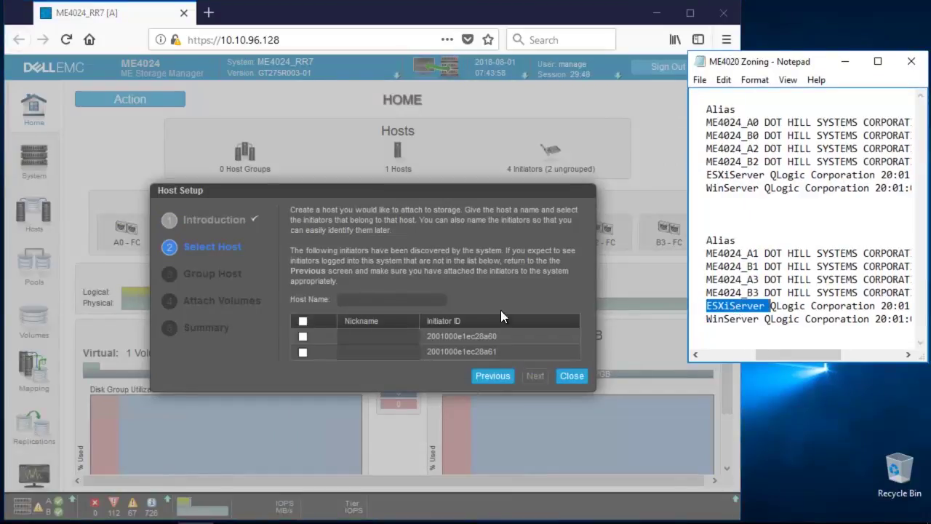
left_click(390, 301)
key("ctrl+v")
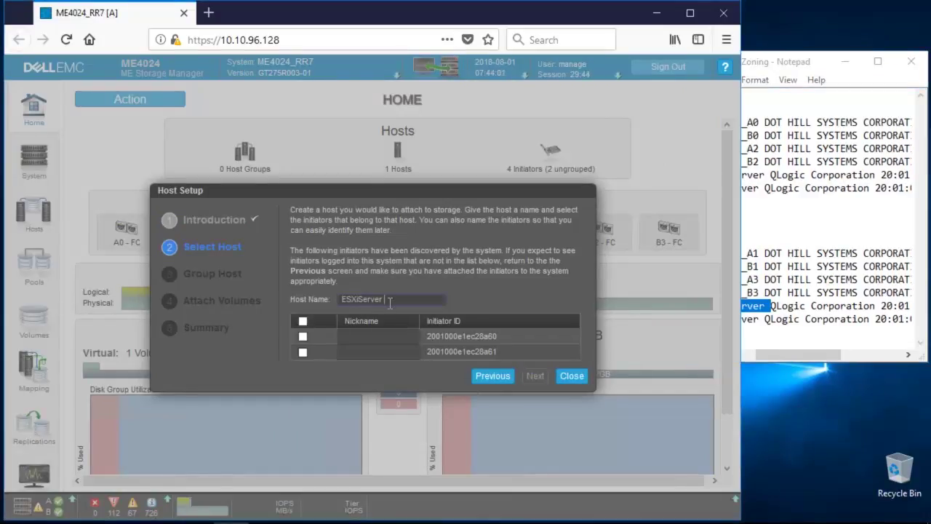
left_click_drag(784, 354, 837, 357)
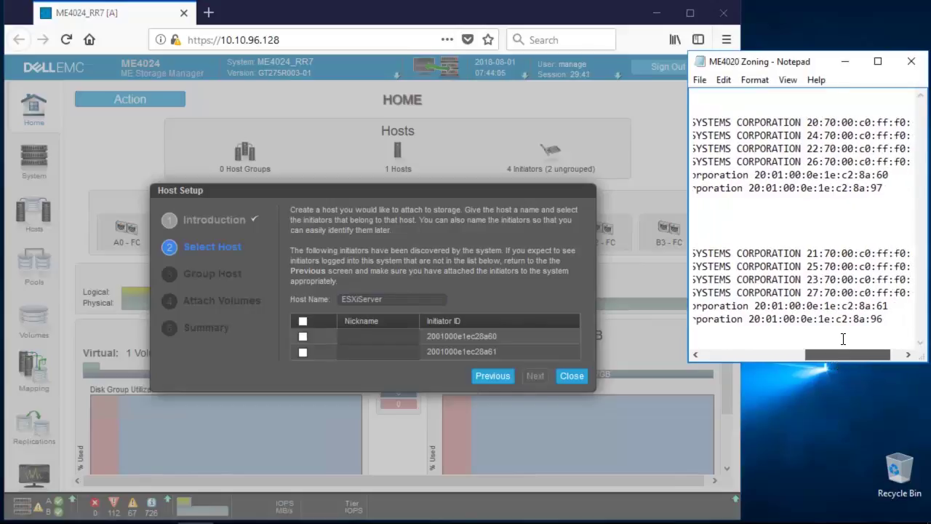
left_click(303, 321)
Rename the first initiator's nickname to ESXiServer_initiator1
left_click(357, 336)
key("ctrl+v")
type("_")
key("End")
key("Left")
key("BackSpace")
key("BackSpace")
key("BackSpace")
key("Tab")
Rename the second initiator to ESXiServer_initiator2 and leave the host ungrouped
key("Home")
key("ctrl+v")
type("_")
key("Left")
key("BackSpace")
key("BackSpace")
key("BackSpace")
key("Tab")
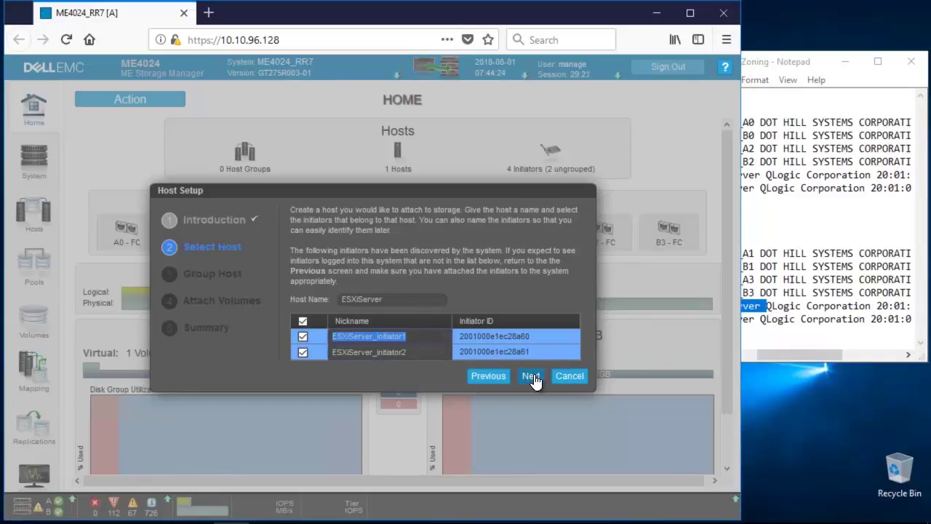
left_click(532, 377)
left_click(298, 313)
Keep only the pool B volume, sized 500GB and named ESXiServer_Vol1
left_click(532, 376)
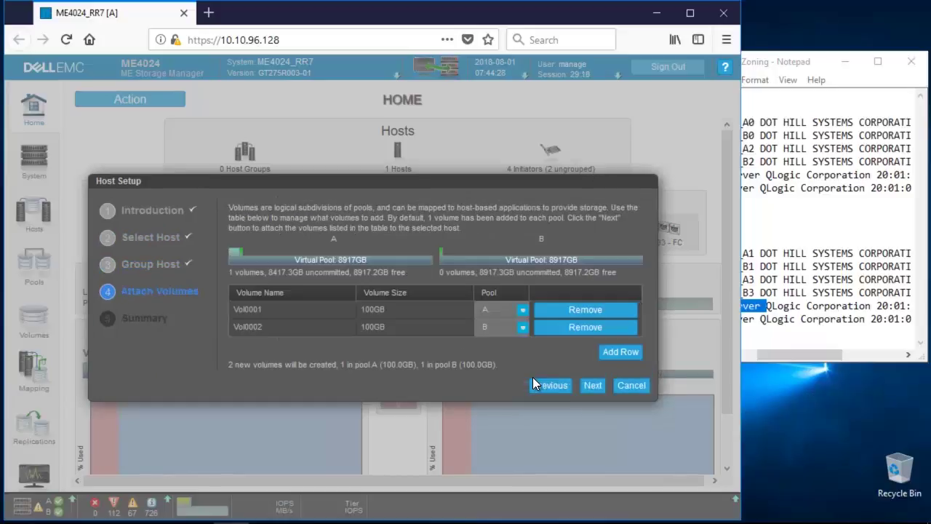
left_click(582, 309)
left_click(416, 319)
type("500GB")
left_click(348, 318)
key("Home")
type("ESXiServer_")
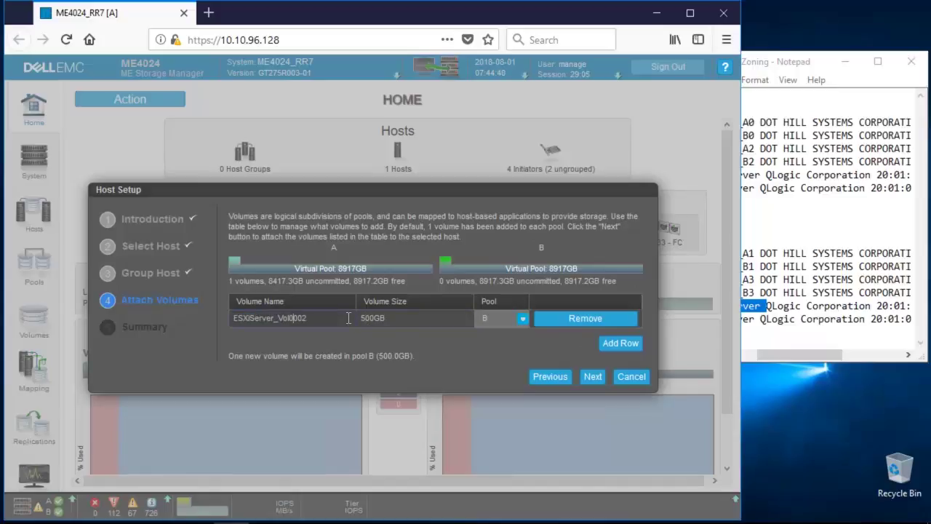
key("Delete")
key("Delete")
key("Delete")
key("Delete")
type("1")
left_click(415, 318)
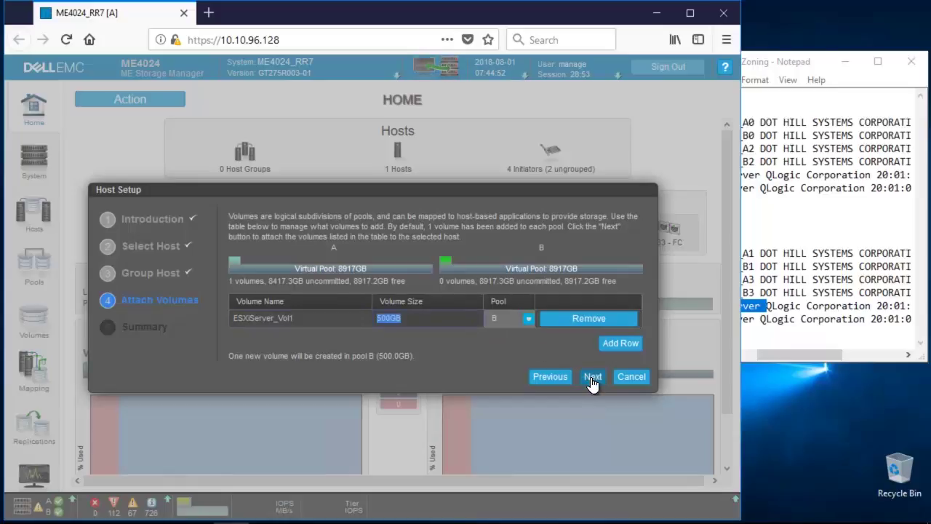
Create the ESXiServer host with its volume and decline configuring another host
left_click(593, 377)
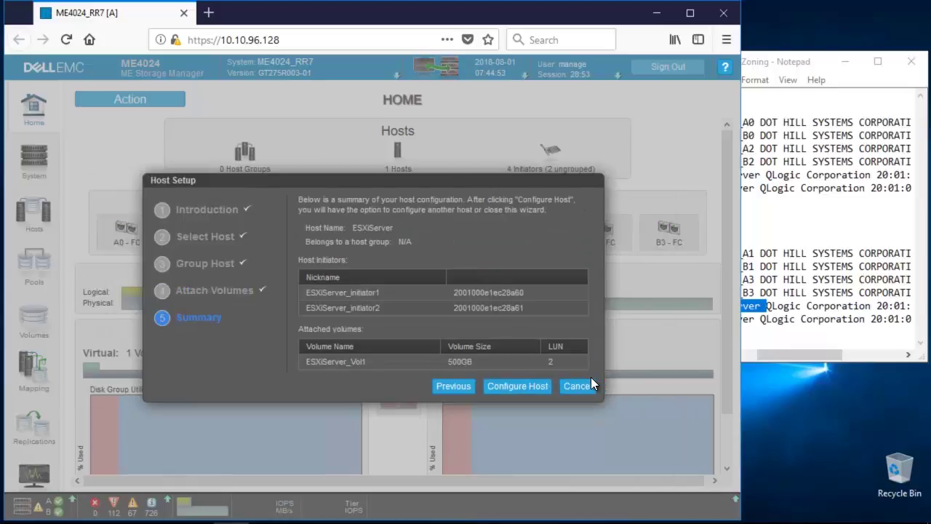
left_click(521, 387)
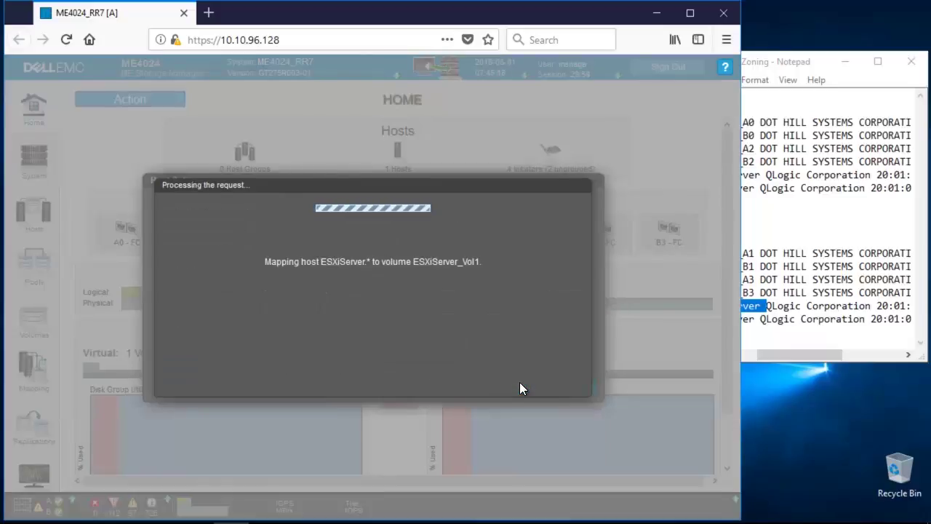
left_click(563, 380)
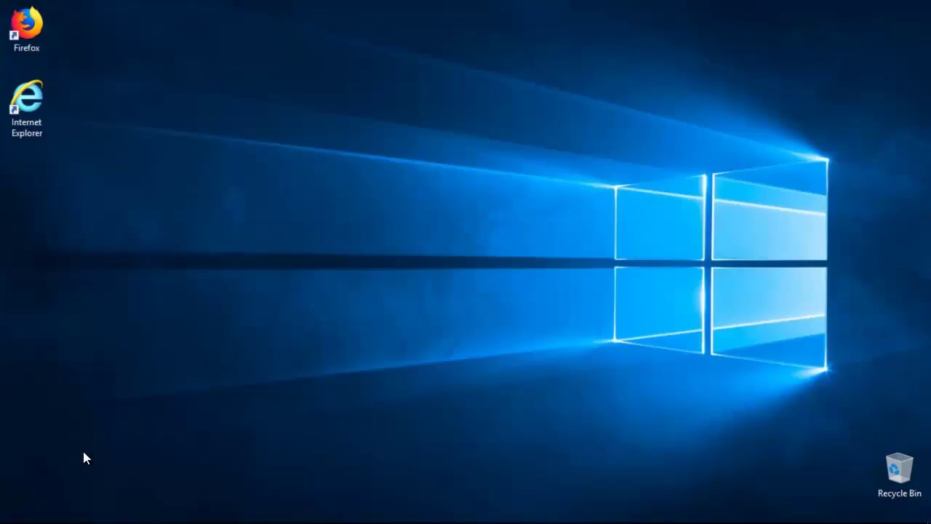
Open MPIO from Administrative Tools, add DellEMC ME4 under Discover Multi-Paths, and reboot
left_click(14, 508)
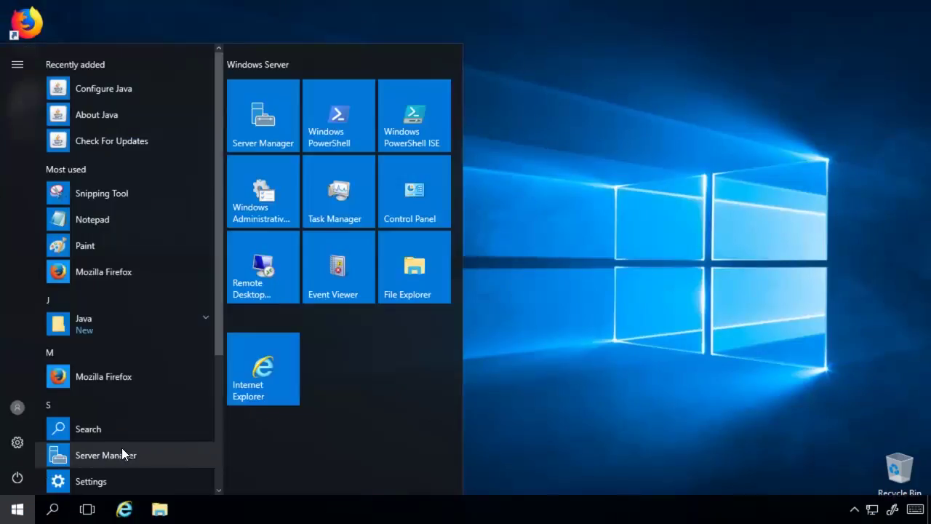
scroll(131, 446, "down", 5)
left_click(87, 364)
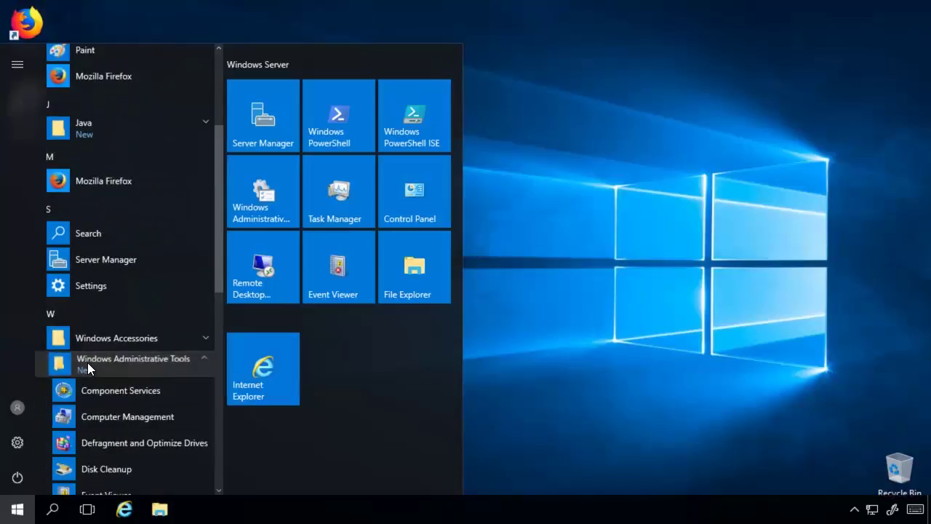
scroll(99, 385, "down", 3)
left_click(100, 393)
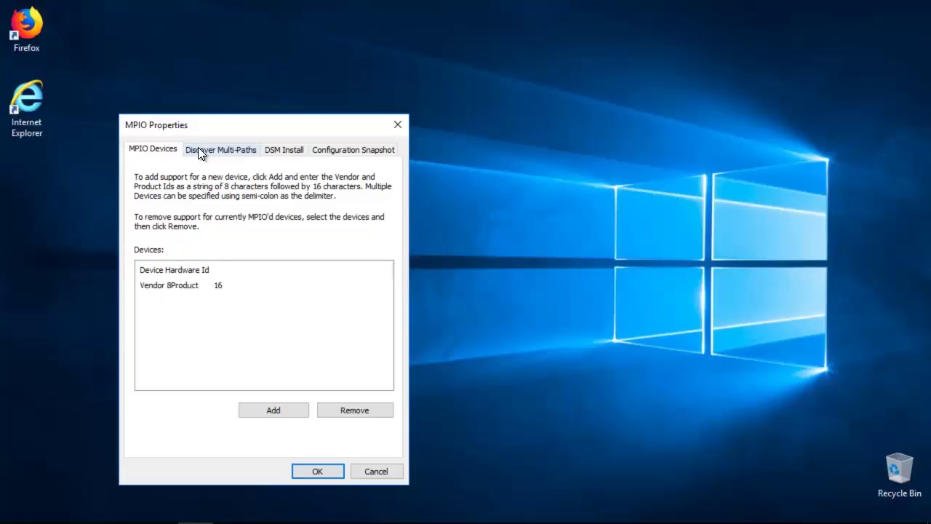
left_click(197, 150)
left_click(177, 211)
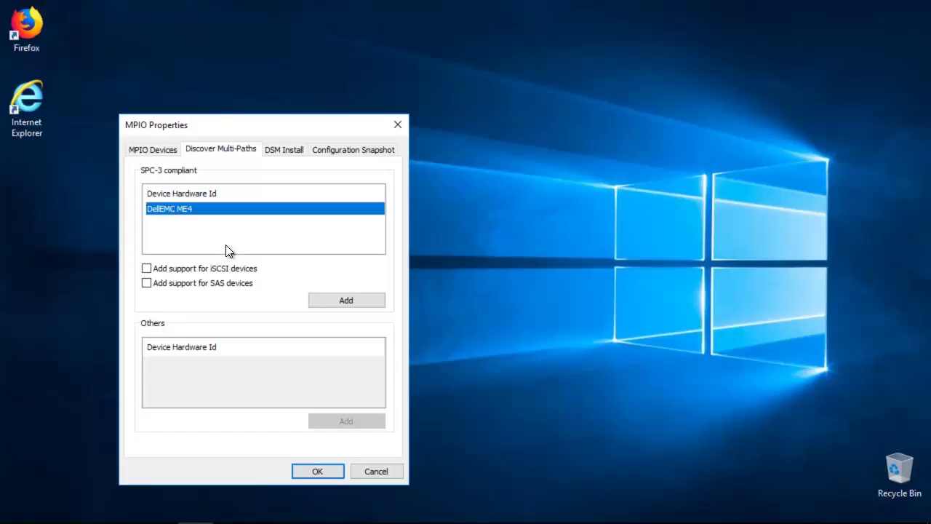
left_click(324, 301)
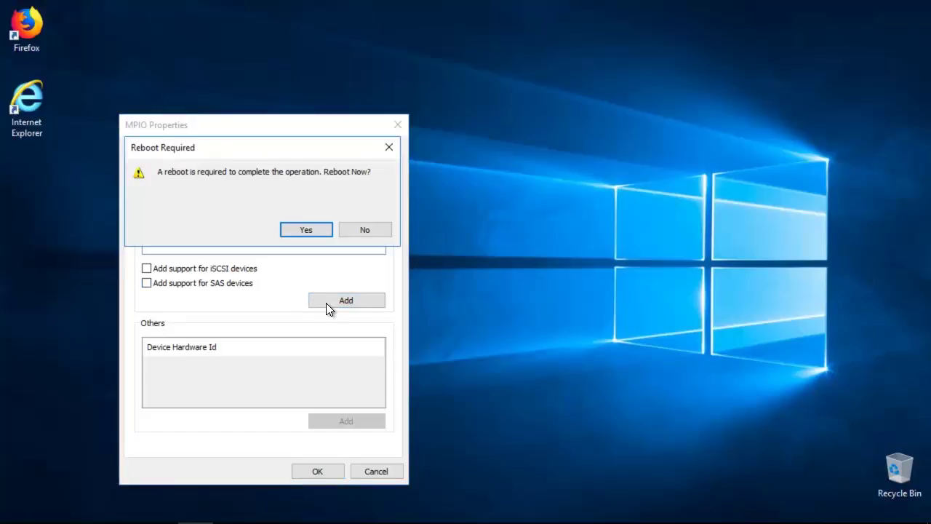
left_click(304, 230)
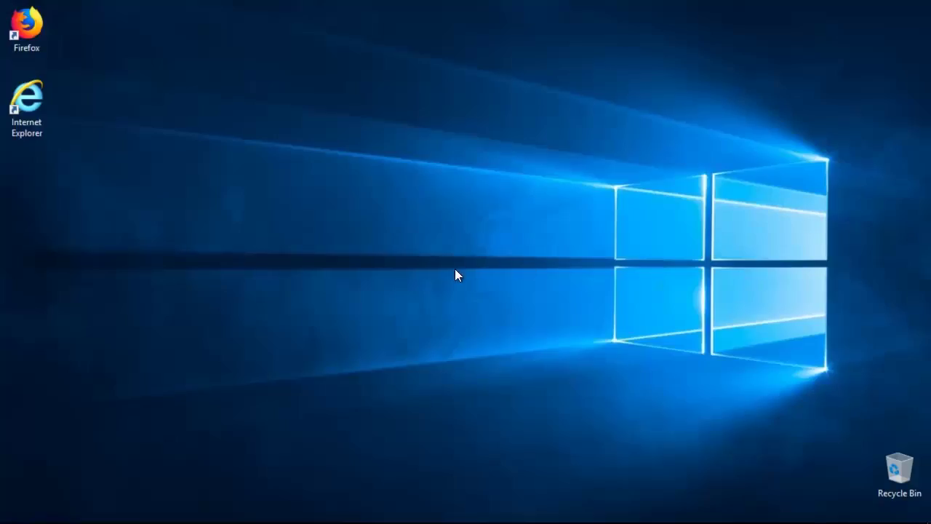
Open Disk Management, bring Disk 2 online, and initialize it with MBR
right_click(17, 513)
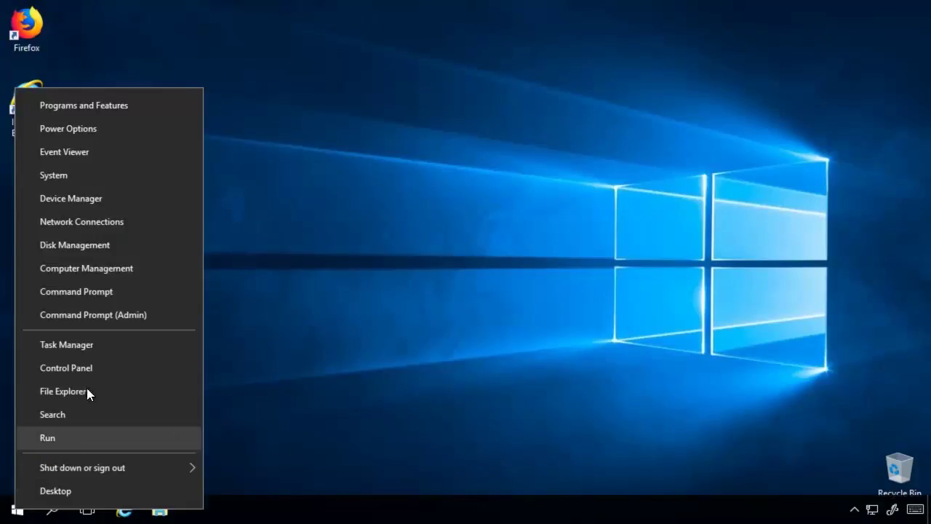
left_click(85, 243)
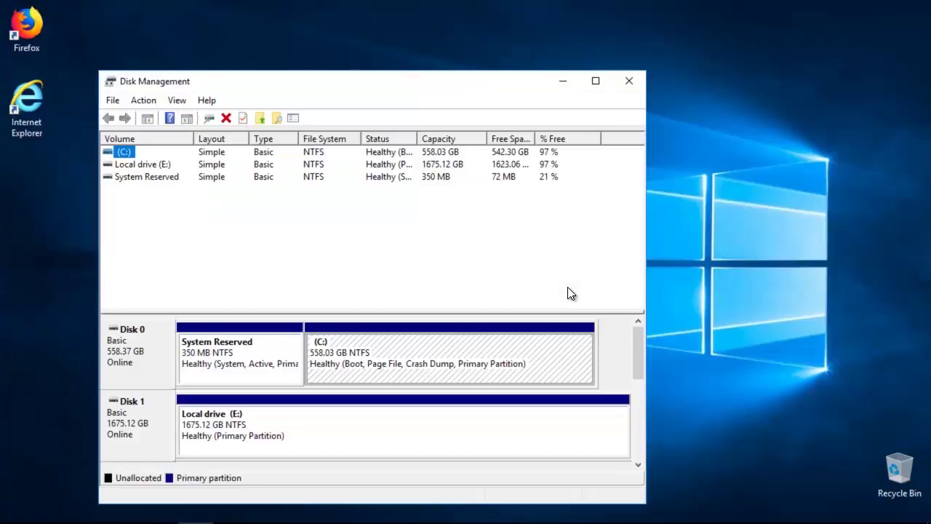
left_click_drag(639, 343, 636, 389)
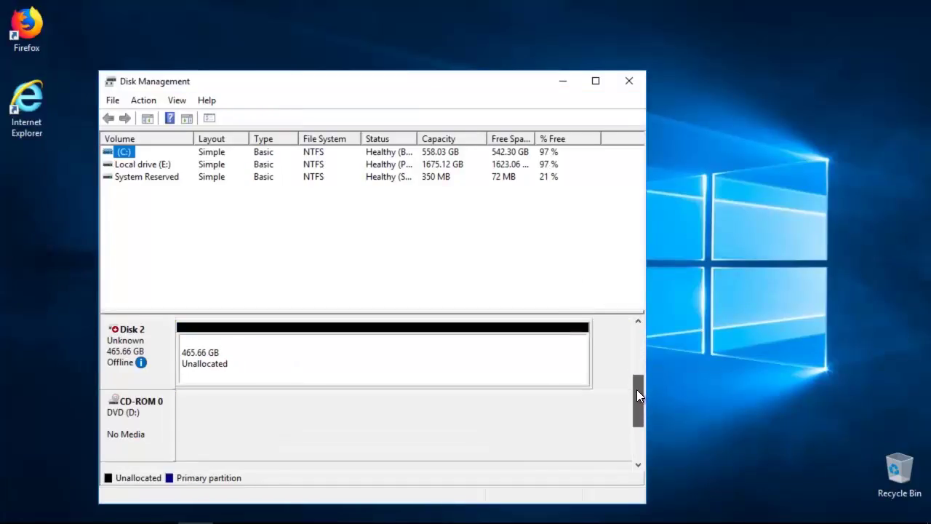
right_click(128, 344)
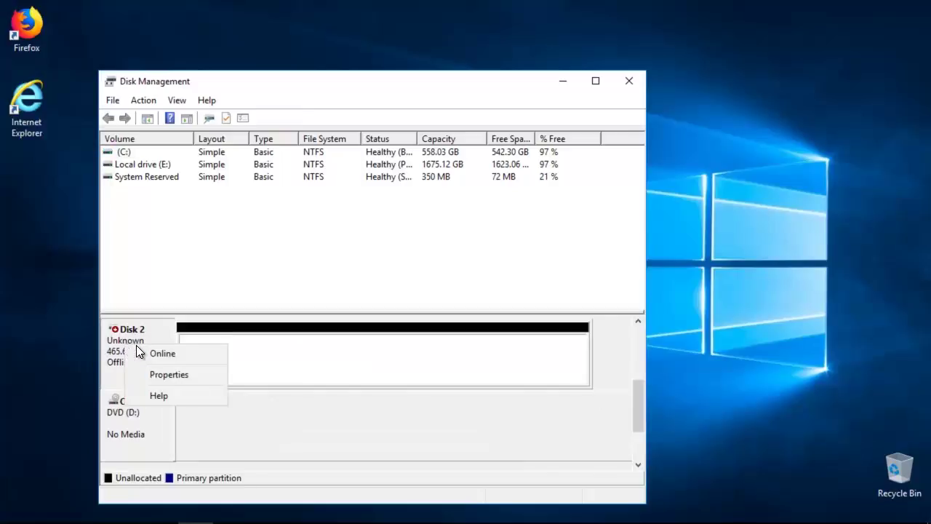
left_click(160, 354)
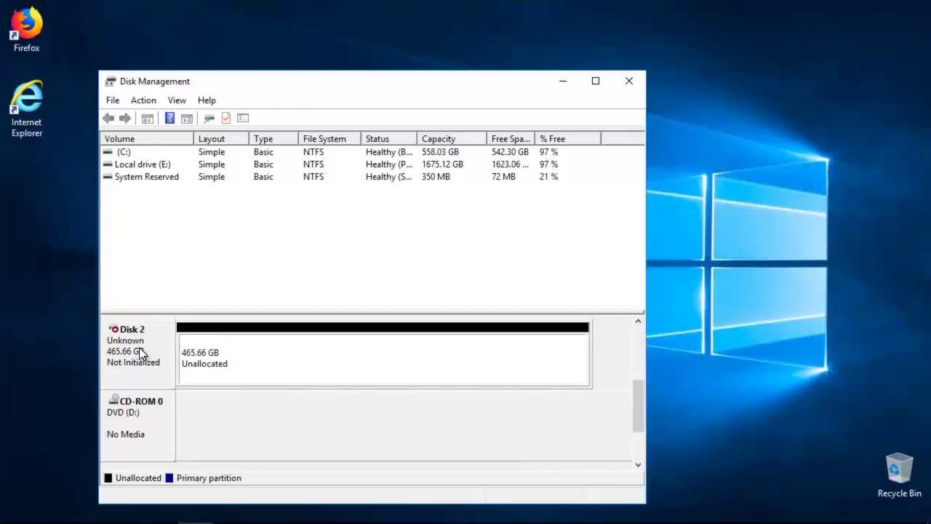
right_click(126, 346)
left_click(156, 355)
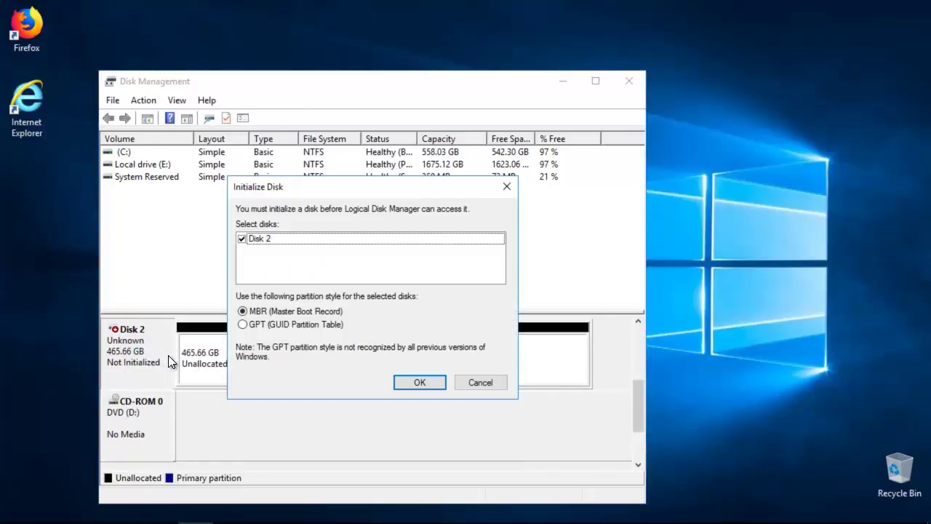
left_click(419, 382)
Create a New Simple Volume on Disk 2 with full size, default letter and NTFS
right_click(240, 362)
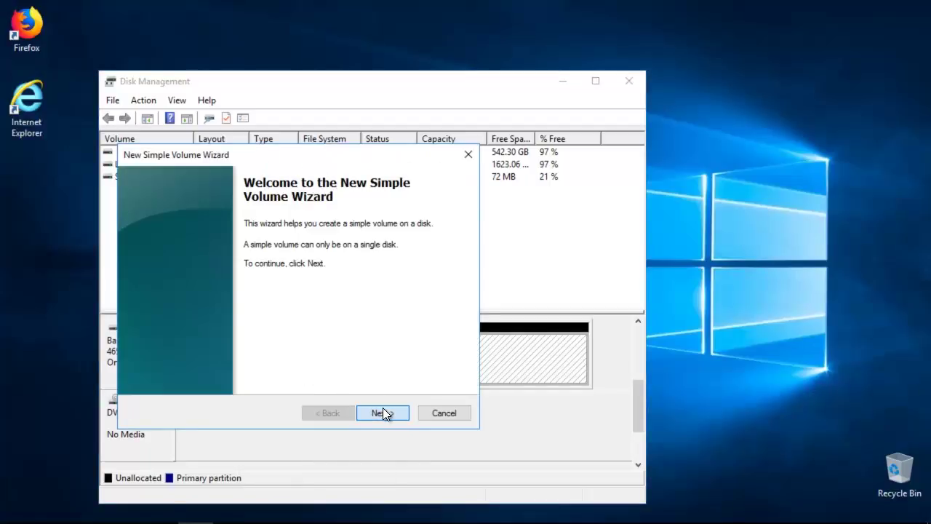
left_click(383, 412)
left_click(382, 412)
left_click(383, 412)
left_click(383, 413)
left_click(382, 413)
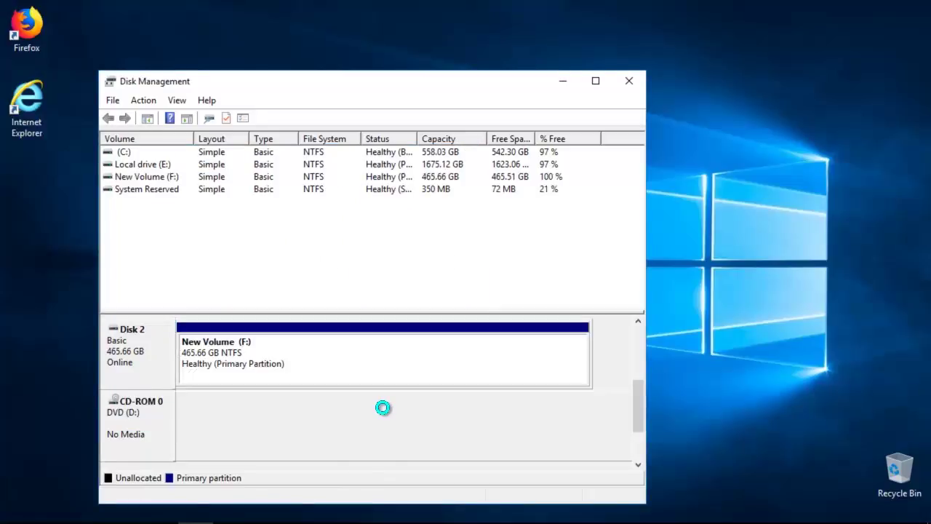
Explore New Volume (F:), then close the file browser and Disk Management
left_click(158, 179)
right_click(160, 180)
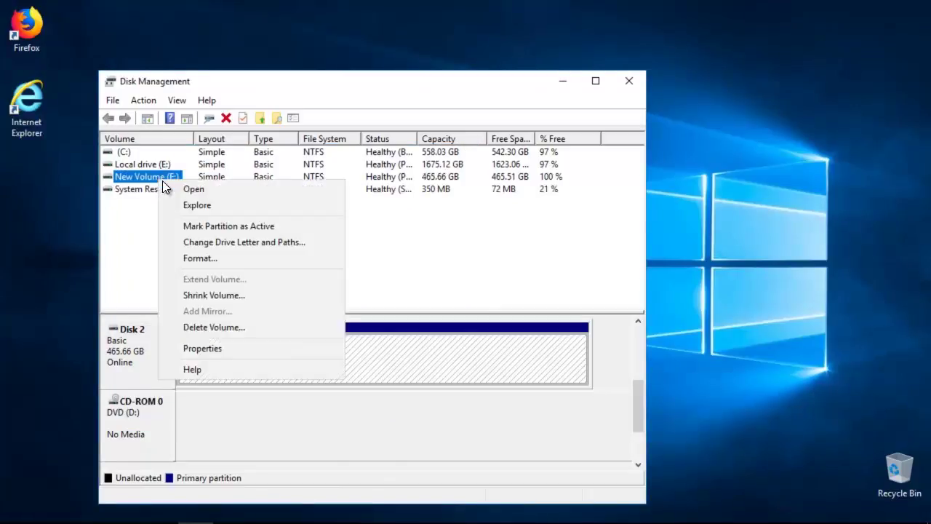
left_click(206, 211)
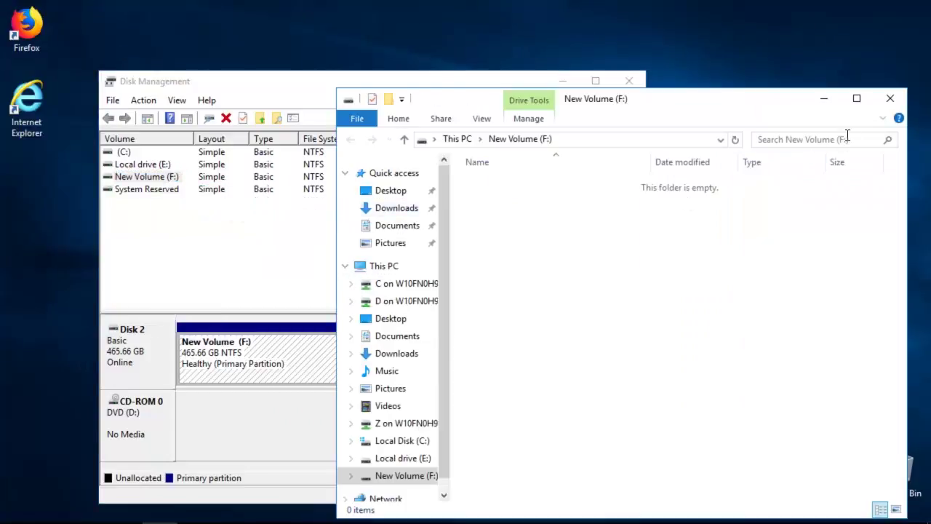
left_click(900, 104)
left_click(629, 81)
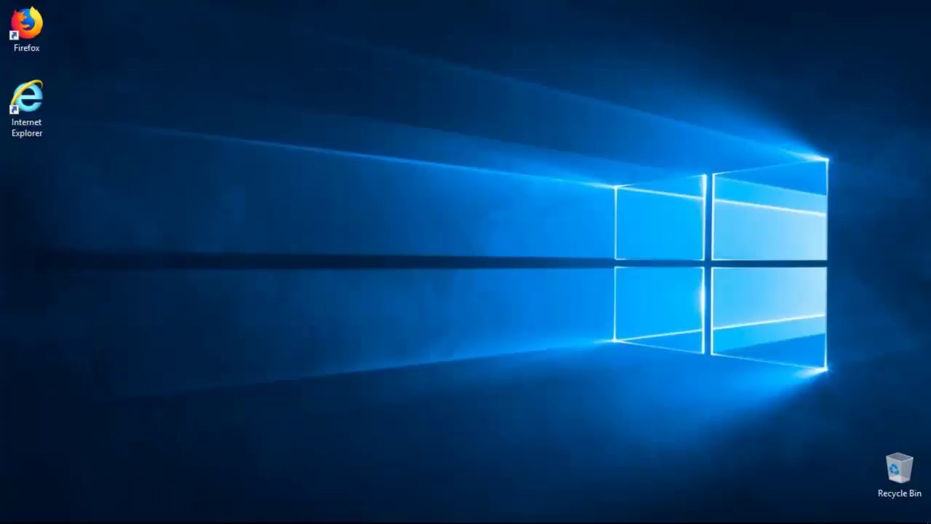